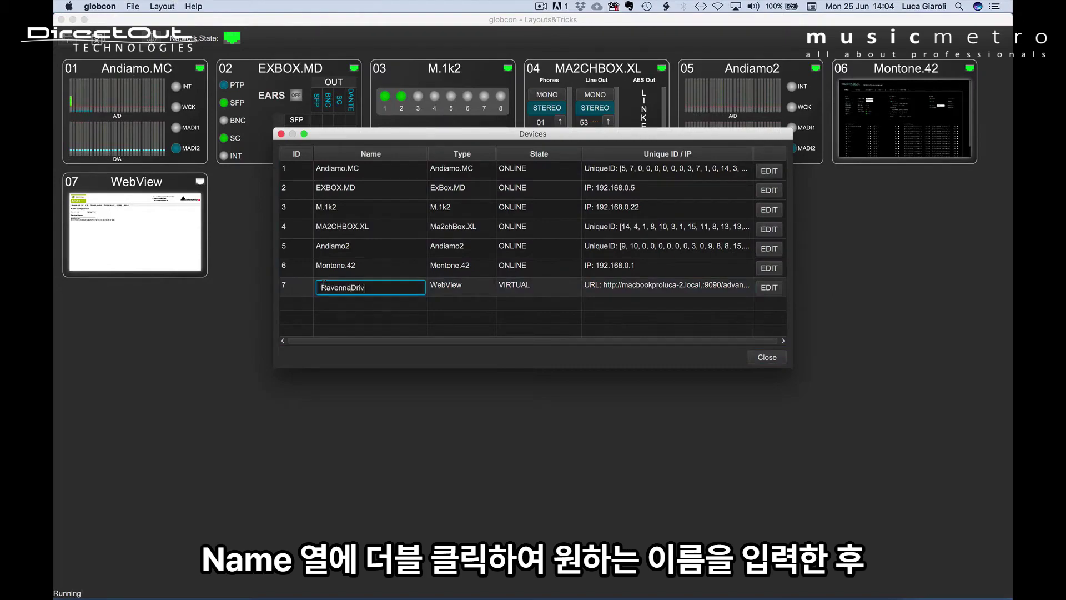
Step: Rename the WebView device as RavennaDrivers and the M.1k2 device as Madi Matrix in the device list
{"action": "key", "text": "Return"}
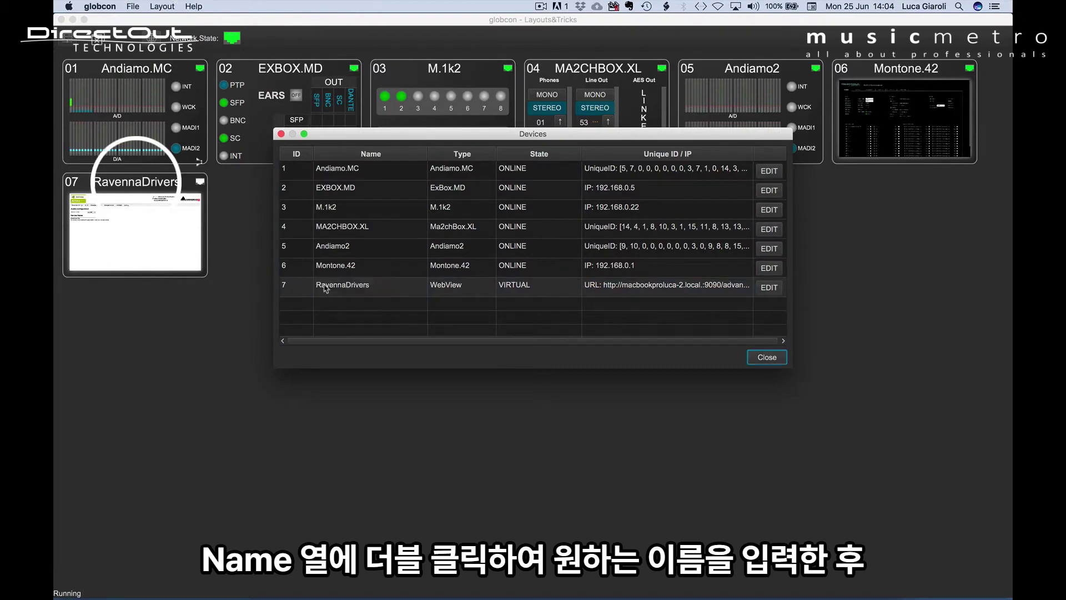
{"action": "left_click", "coordinate": [335, 207]}
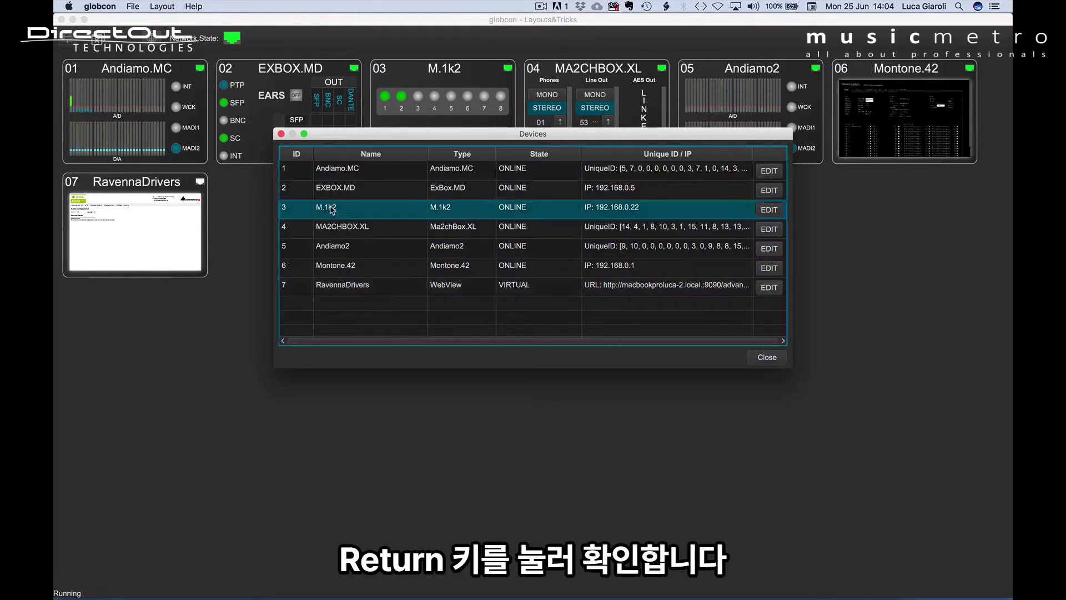
{"action": "left_click", "coordinate": [332, 207]}
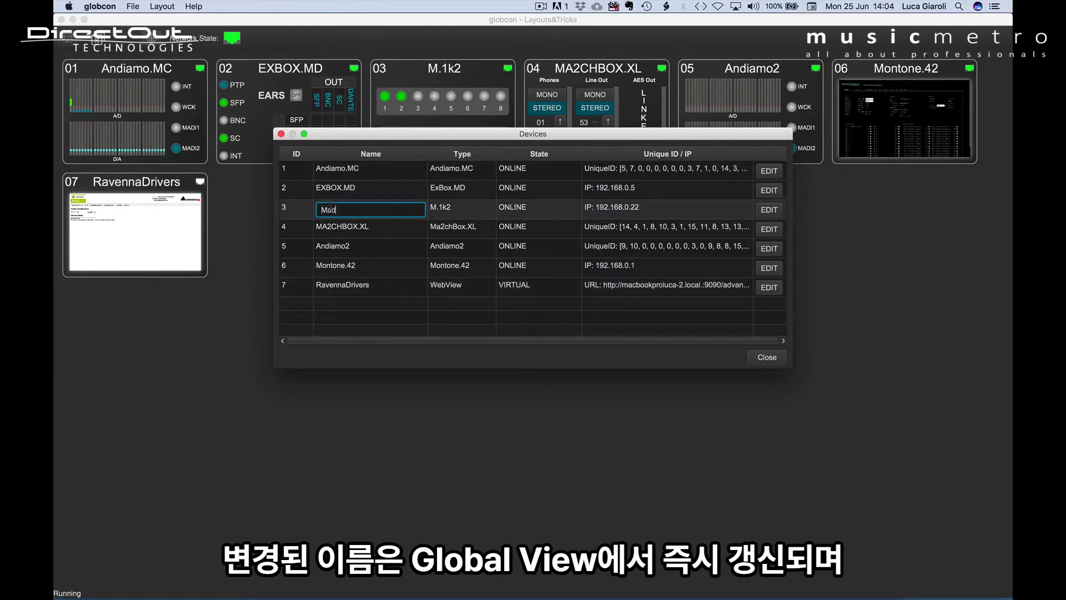
{"action": "type", "text": "Madi Matrix"}
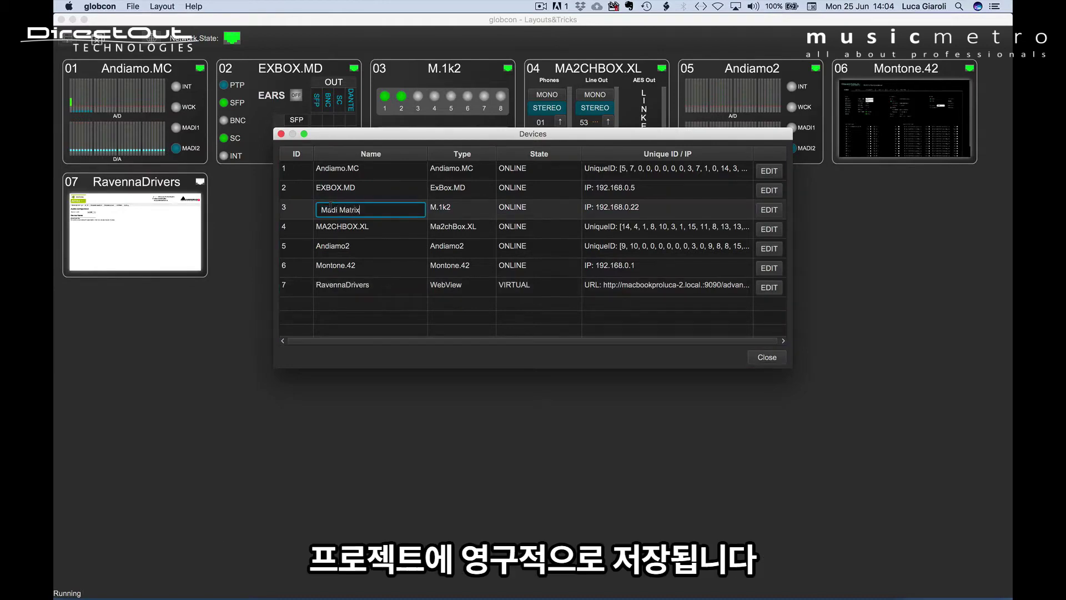
{"action": "key", "text": "Return"}
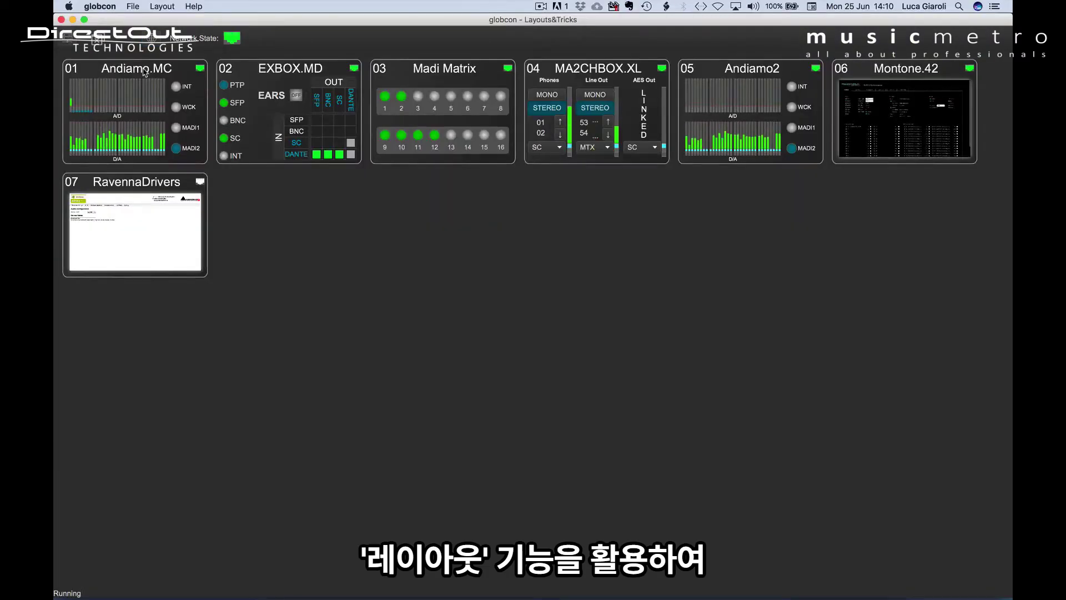
Step: Open the Andiamo.MC and Andiamo2 device windows and stack them below the Global View device tiles
{"action": "double_click", "coordinate": [144, 72]}
{"action": "left_click_drag", "start_coordinate": [297, 174], "coordinate": [168, 299]}
{"action": "double_click", "coordinate": [694, 69]}
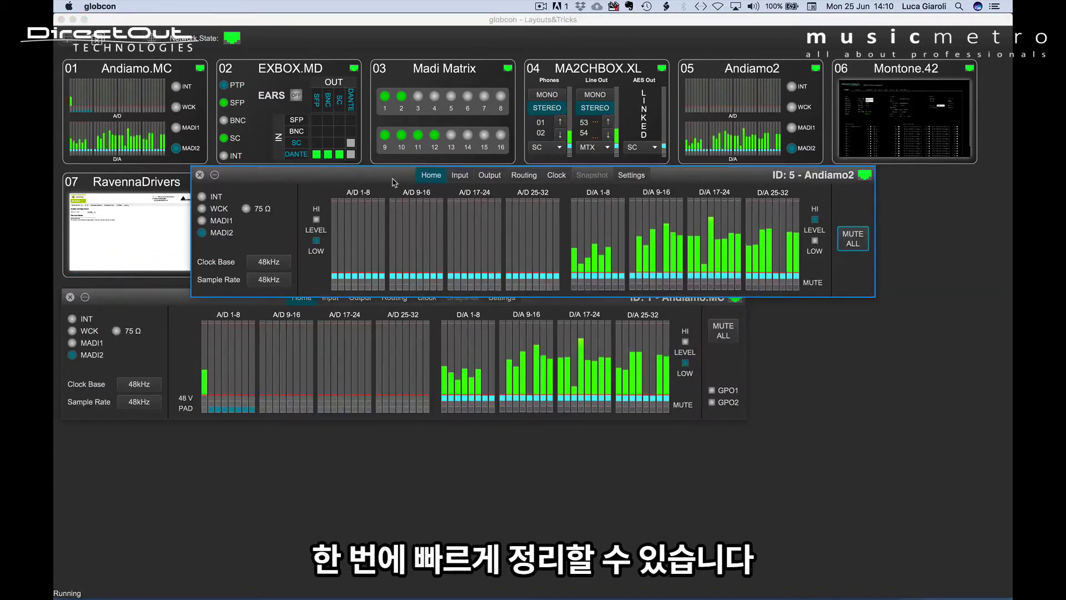
{"action": "left_click_drag", "start_coordinate": [394, 182], "coordinate": [264, 438]}
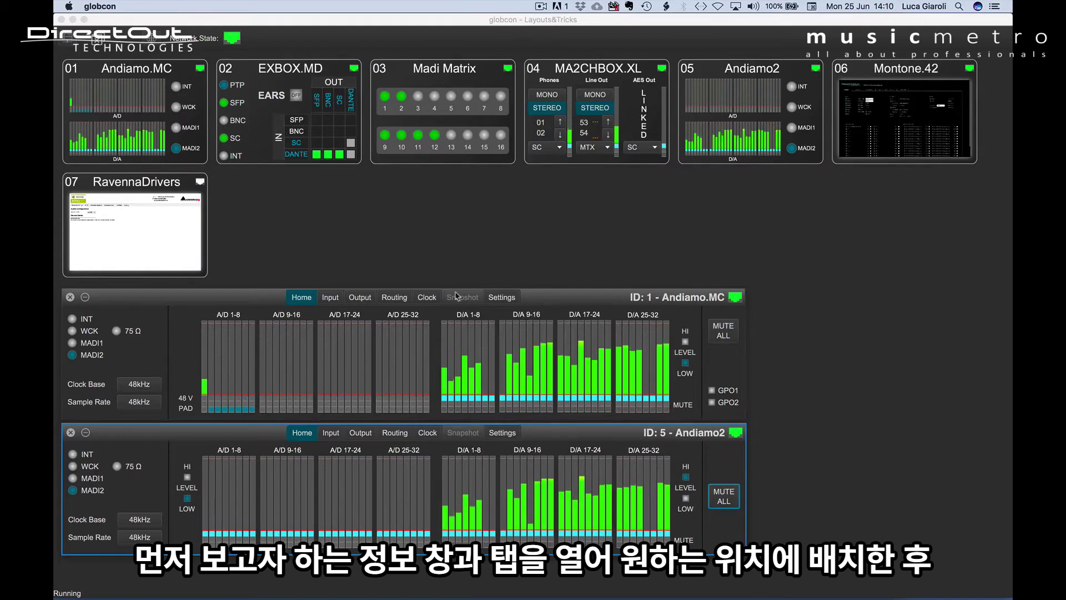
Step: Open the MA2CHBOX.XL device window and place it above the Andiamo windows, over the tiles of devices 04 to 06
{"action": "left_click", "coordinate": [587, 71]}
{"action": "double_click", "coordinate": [588, 71]}
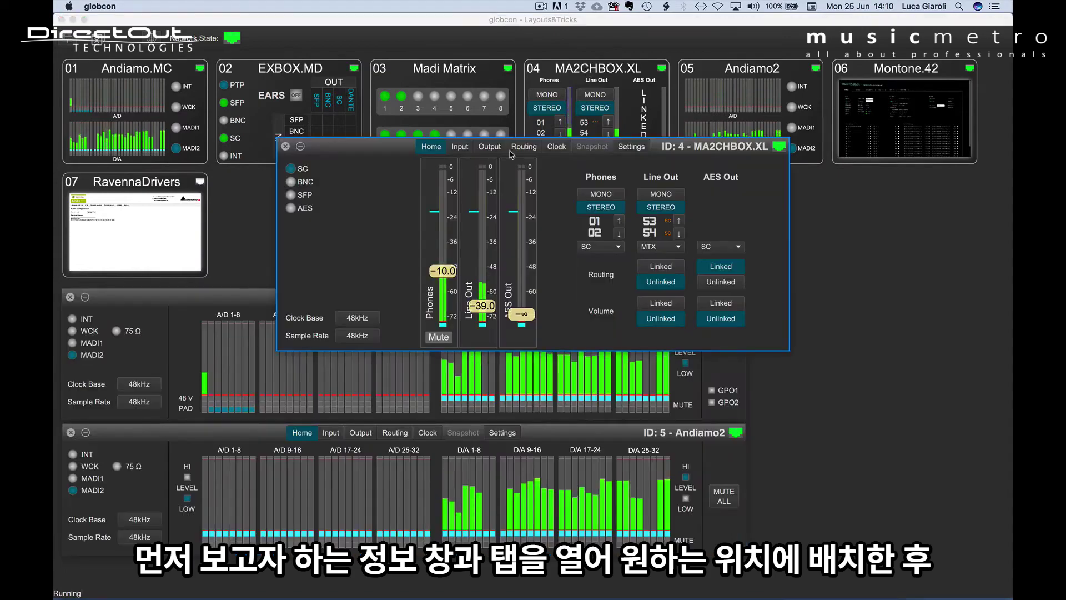
{"action": "left_click_drag", "start_coordinate": [404, 154], "coordinate": [609, 77]}
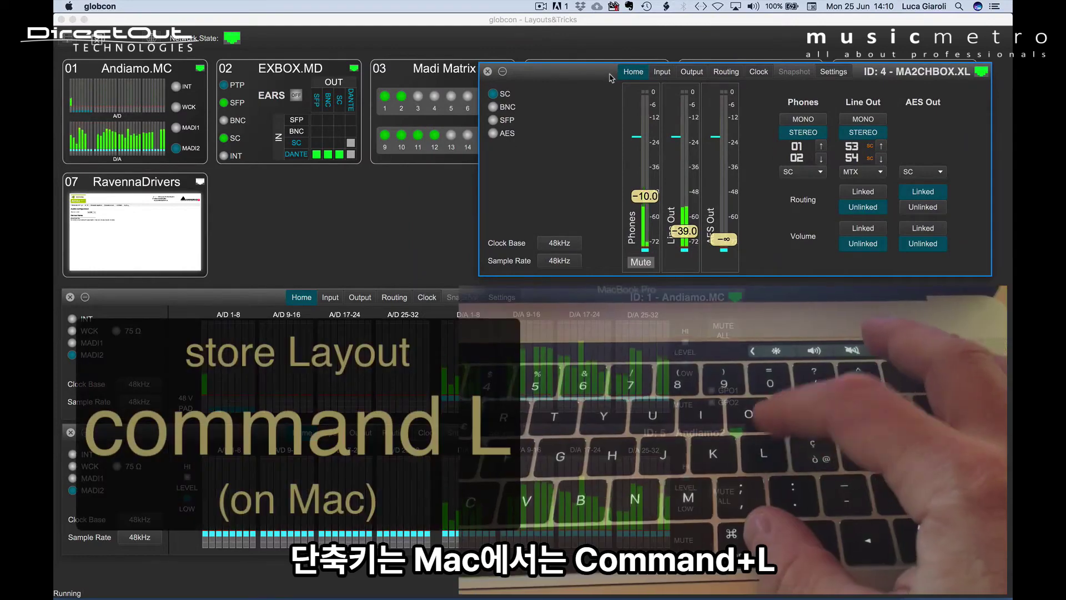
Step: Save the current window arrangement to layout preset 4 with the name "myname"
{"action": "key", "text": "super+l"}
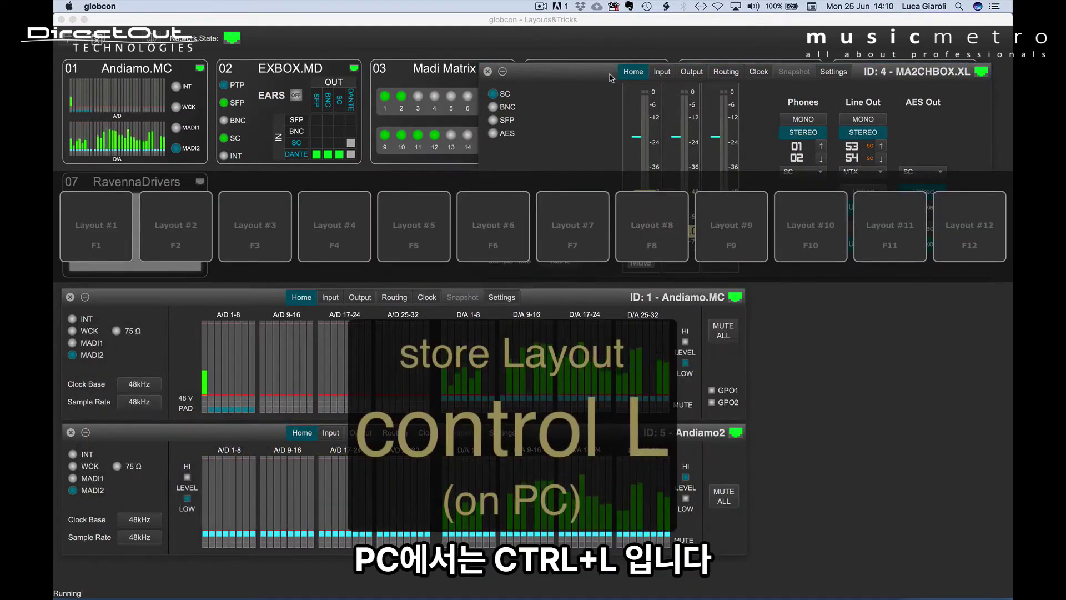
{"action": "left_click", "coordinate": [160, 6]}
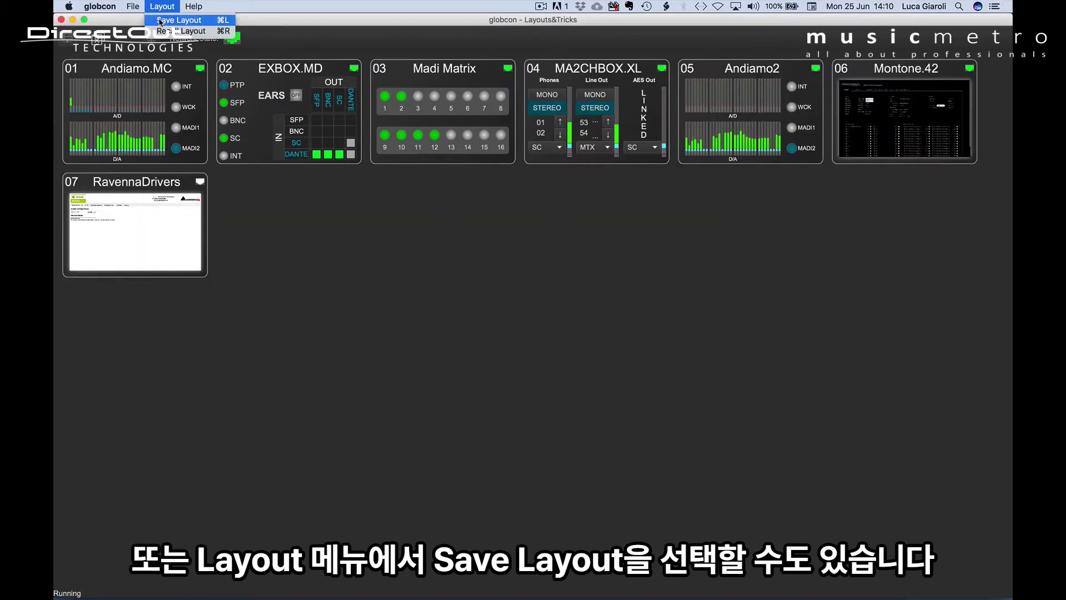
{"action": "left_click", "coordinate": [161, 21]}
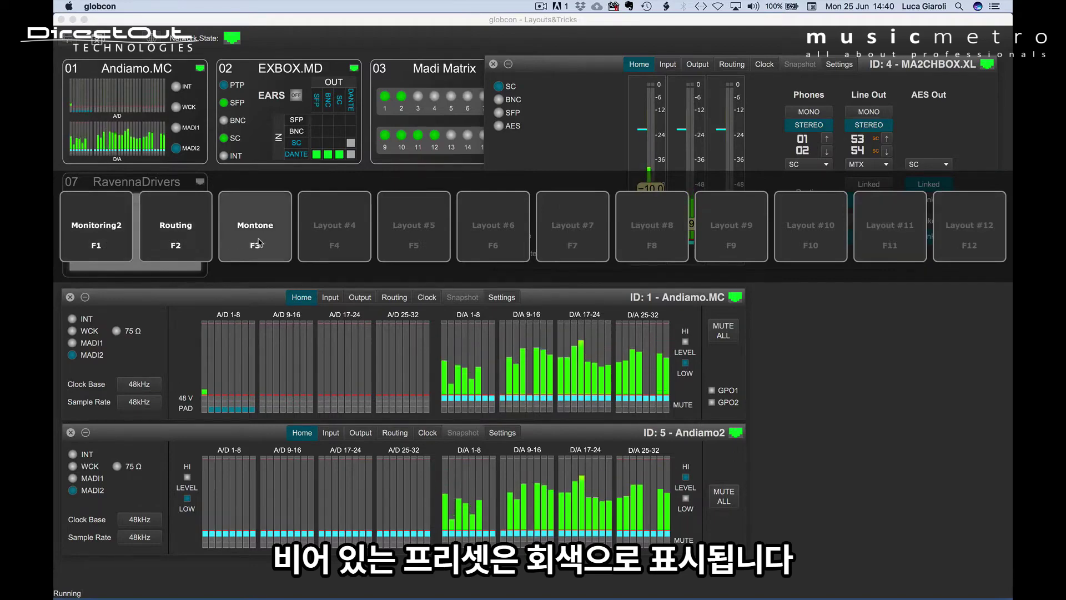
{"action": "left_click", "coordinate": [342, 241]}
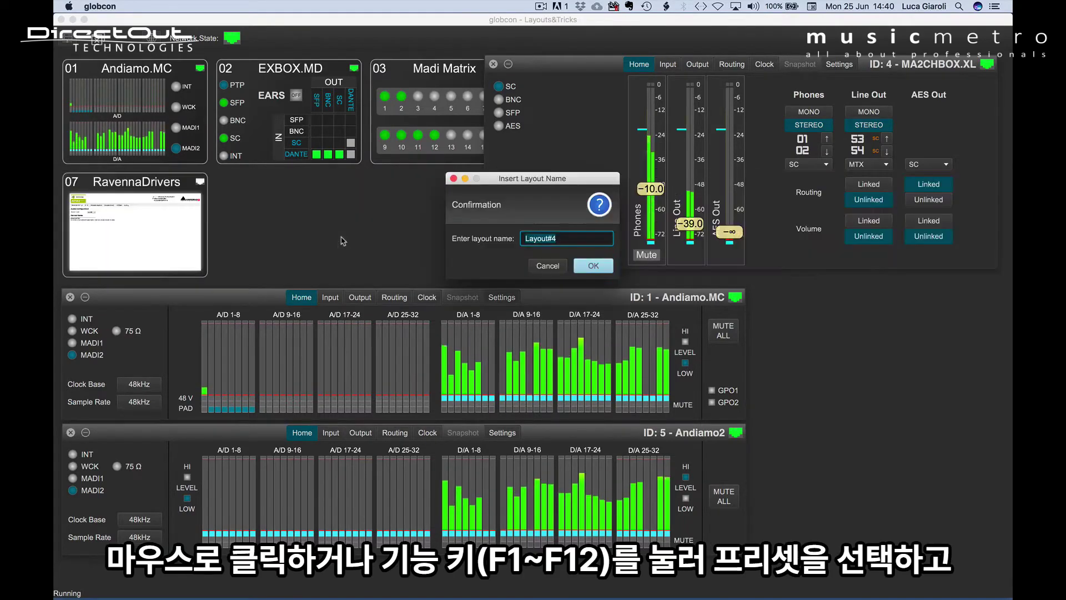
{"action": "type", "text": "myname"}
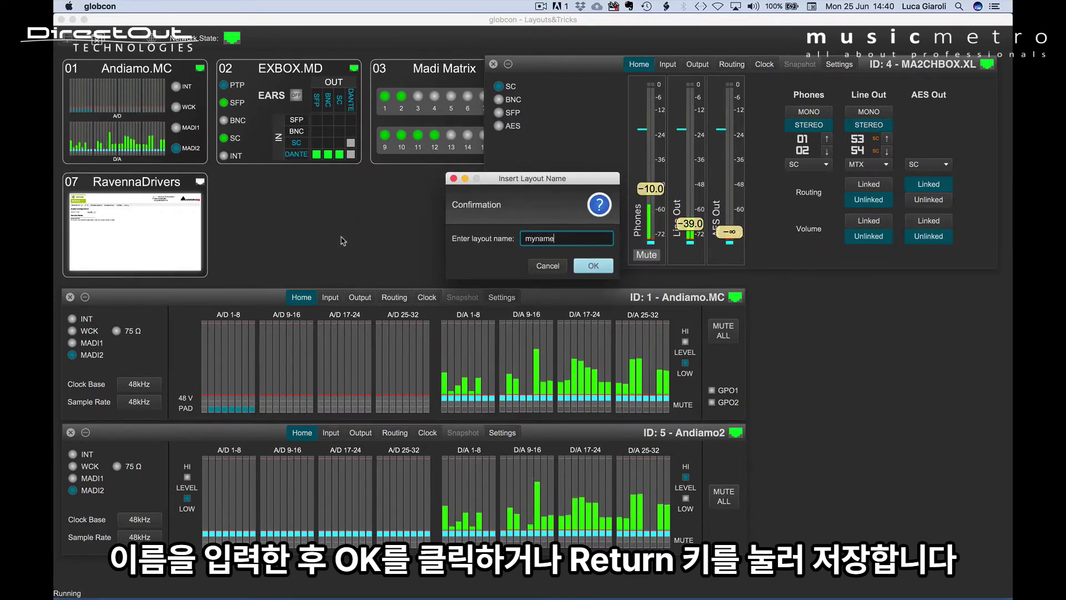
{"action": "key", "text": "Return"}
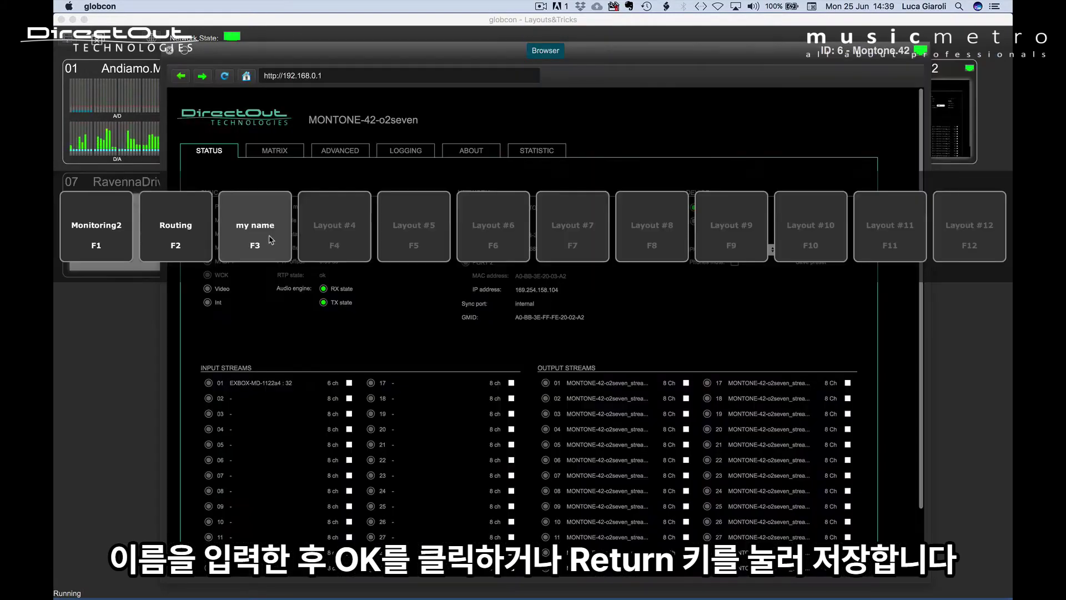
Step: Overwrite layout preset 3 "my name" with the open Montone.42 browser window and name it "Montone"
{"action": "left_click", "coordinate": [268, 234]}
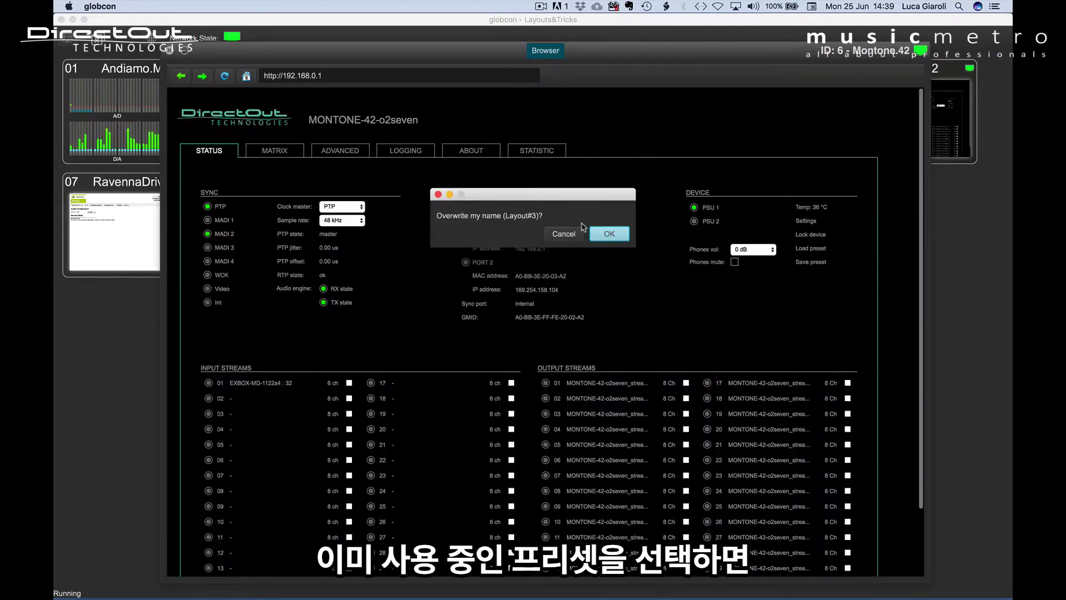
{"action": "left_click", "coordinate": [608, 234]}
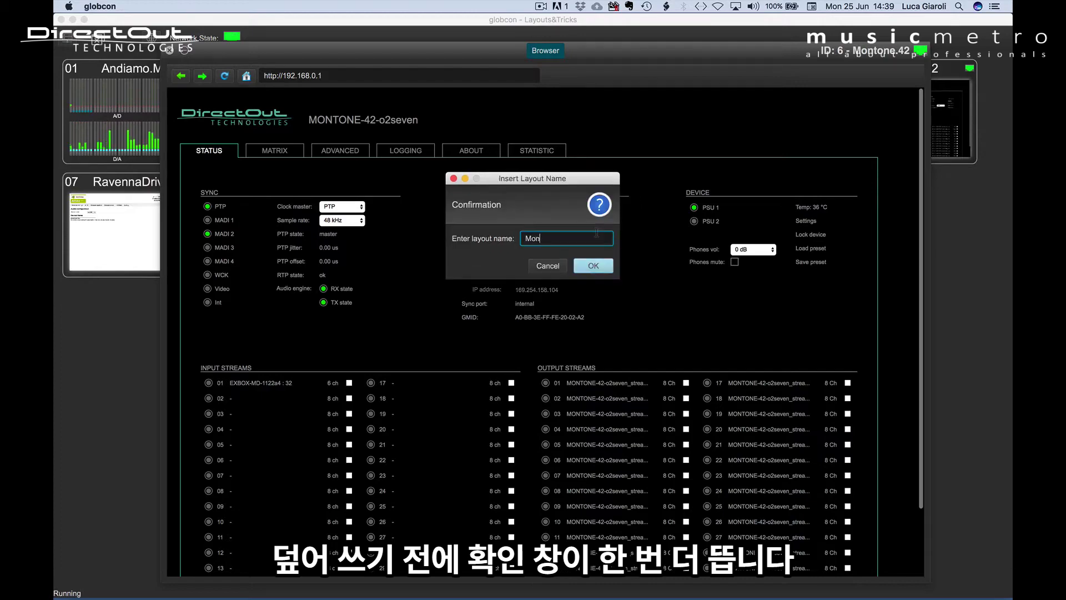
{"action": "key", "text": "Return"}
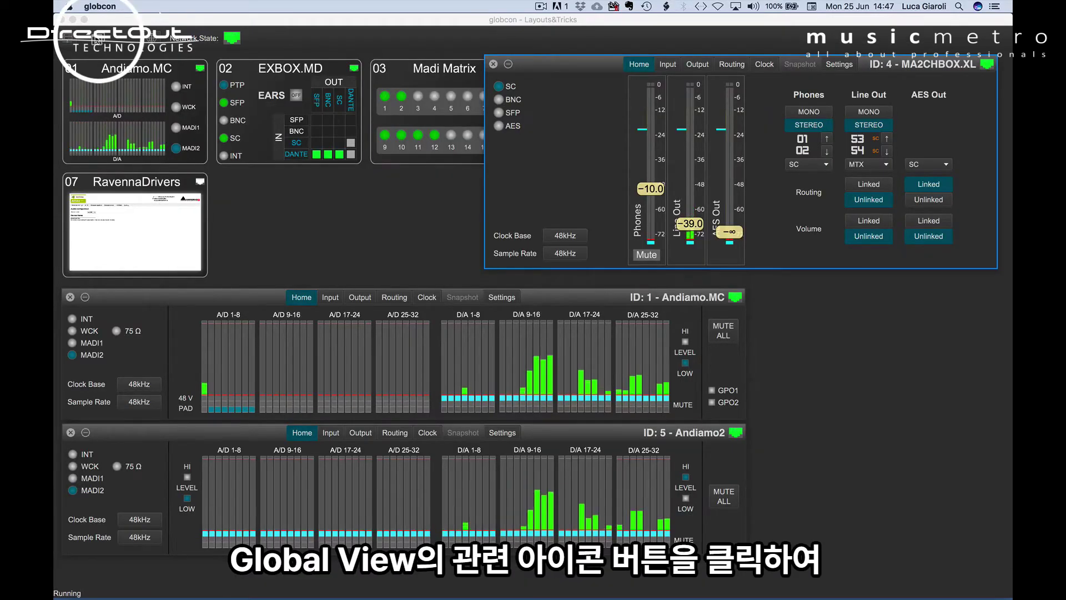
{"action": "left_click", "coordinate": [97, 40]}
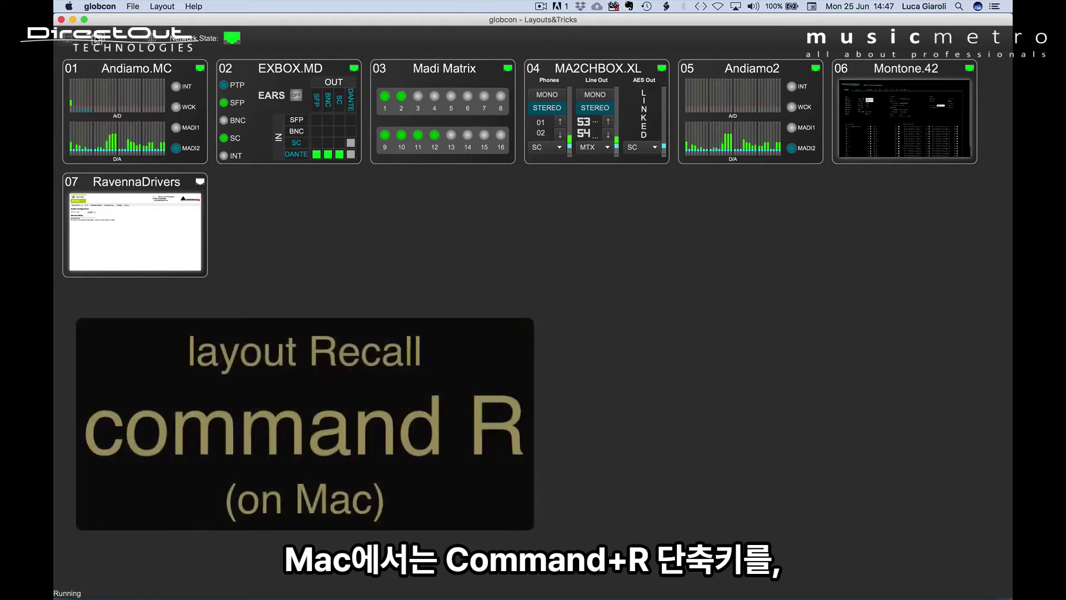
{"action": "key", "text": "super+r"}
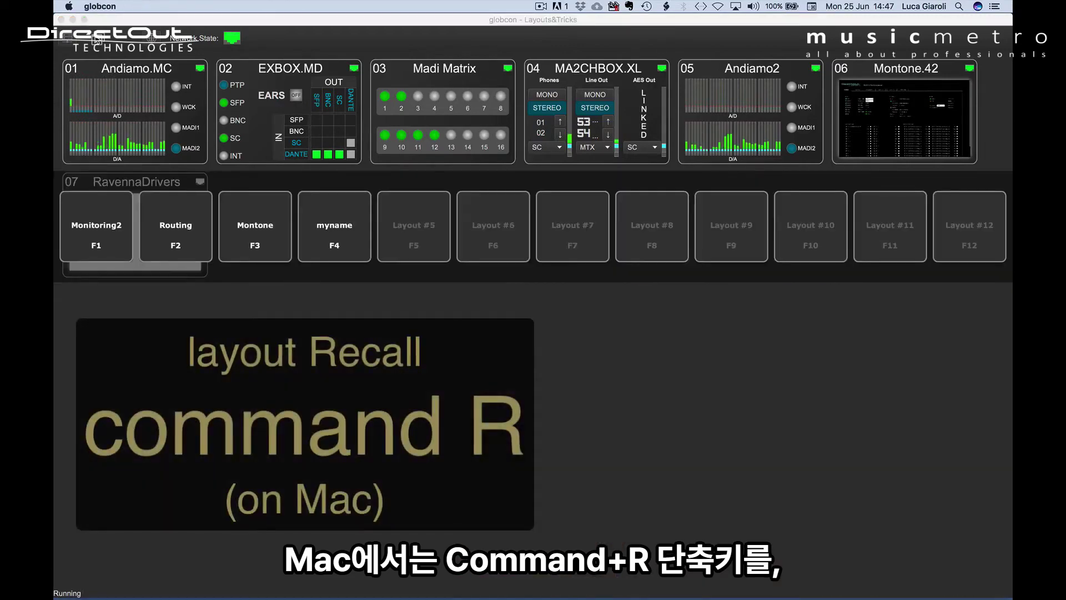
{"action": "key", "text": "Escape"}
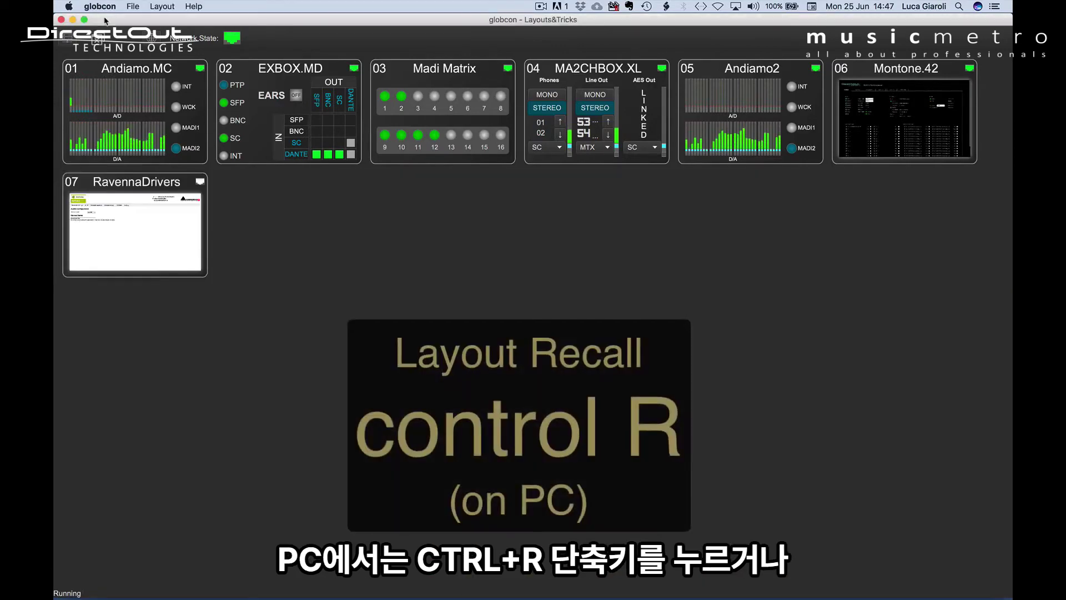
Step: Recall the Monitoring2 layout from preset 1
{"action": "left_click", "coordinate": [159, 7]}
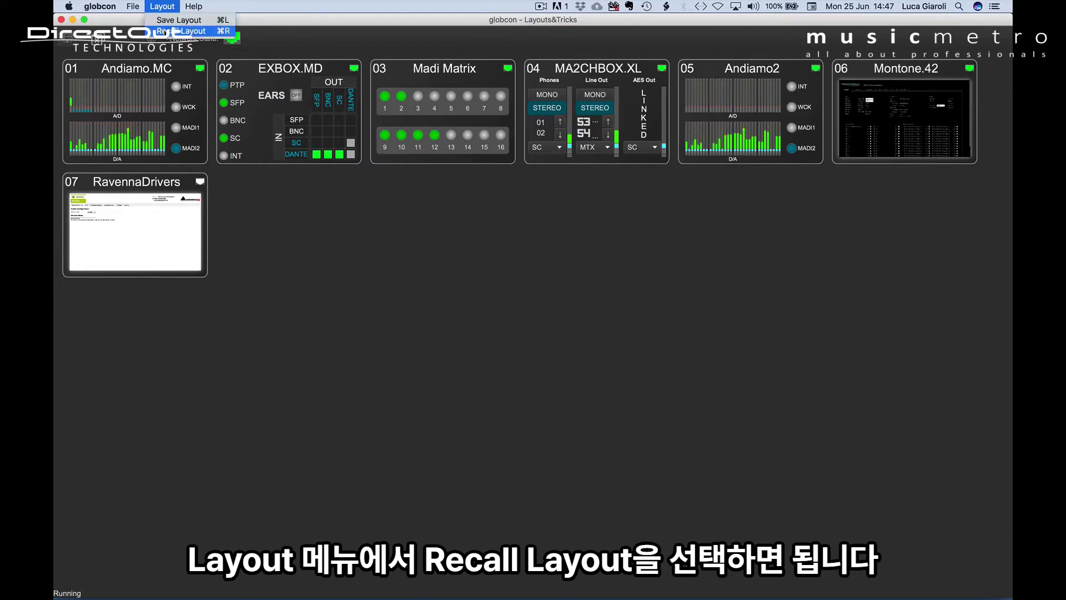
{"action": "left_click", "coordinate": [164, 32]}
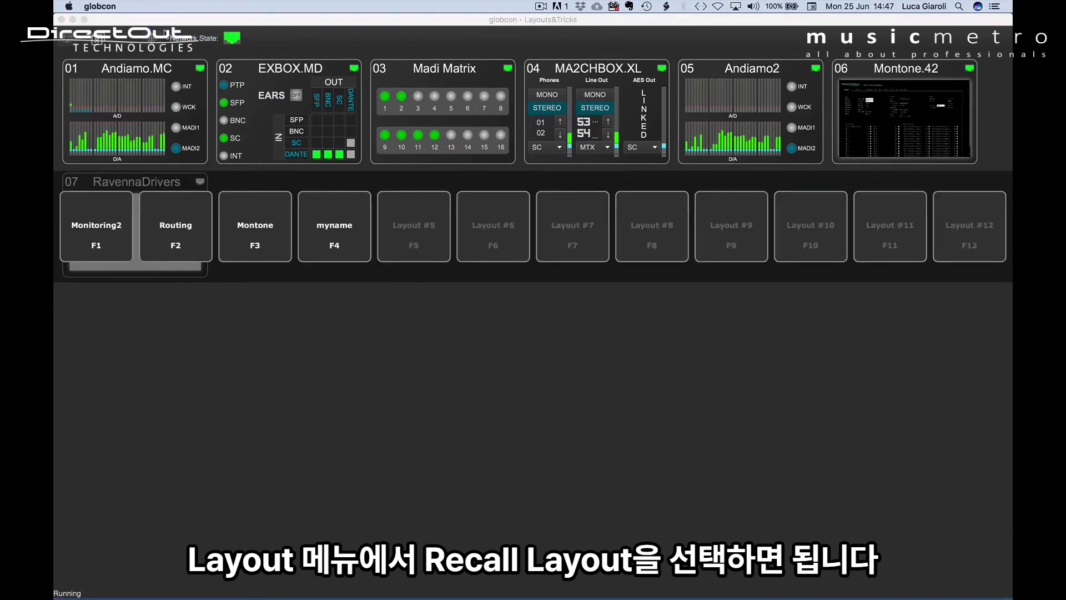
{"action": "left_click", "coordinate": [107, 210]}
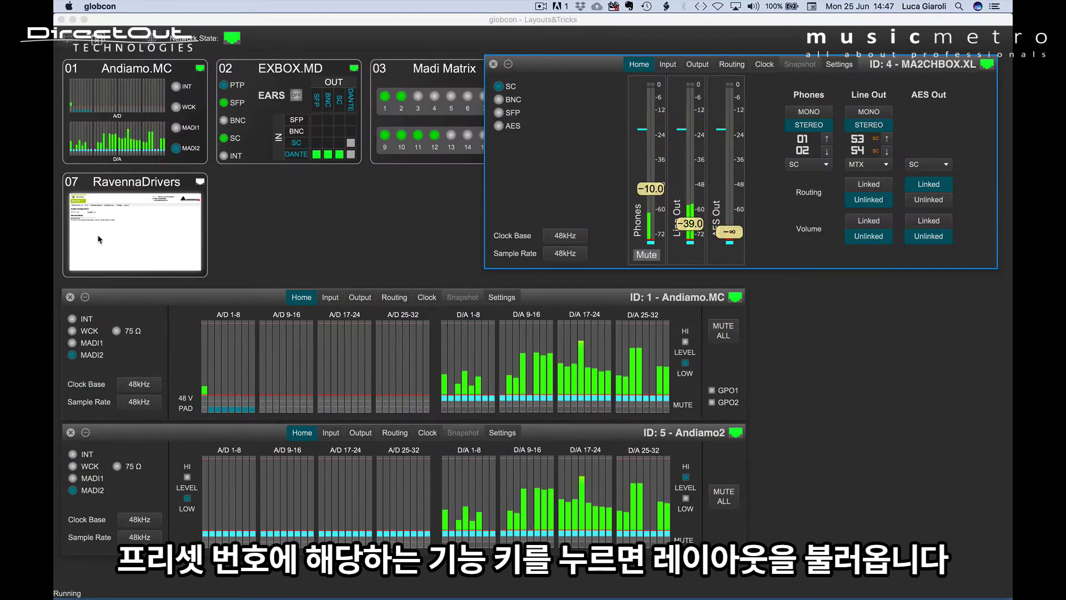
Step: Recall the Montone layout, followed by the Routing layout
{"action": "key", "text": "super+l"}
{"action": "left_click", "coordinate": [273, 228]}
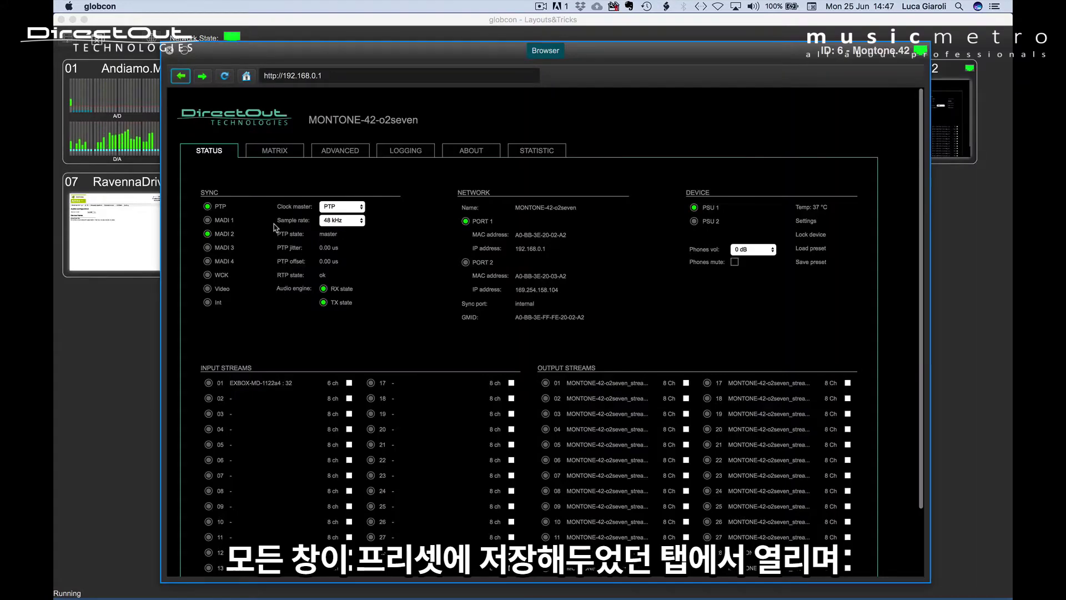
{"action": "key", "text": "super+l"}
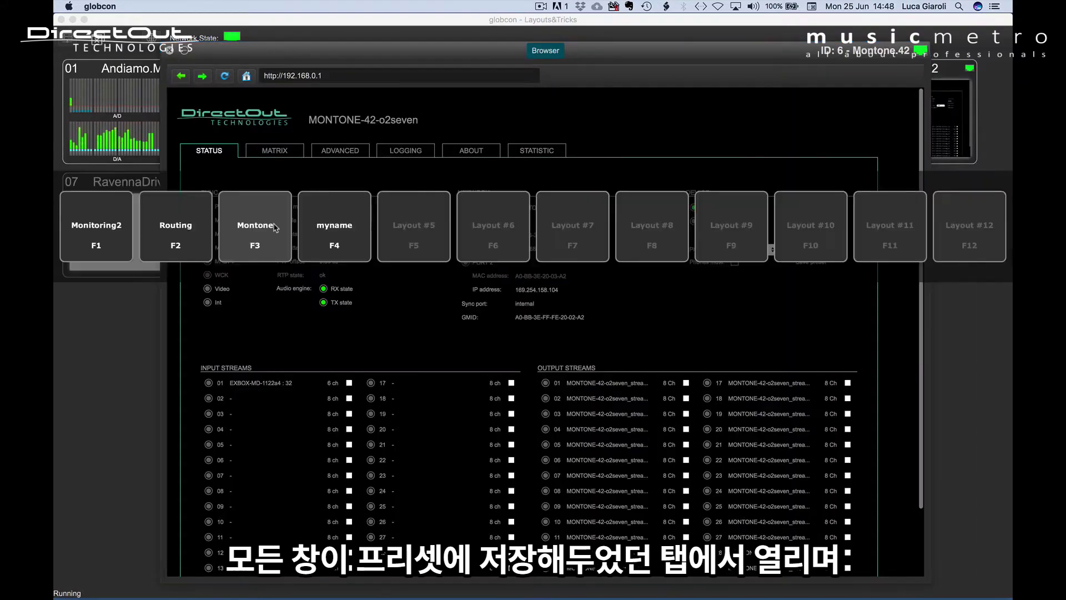
{"action": "left_click", "coordinate": [194, 223]}
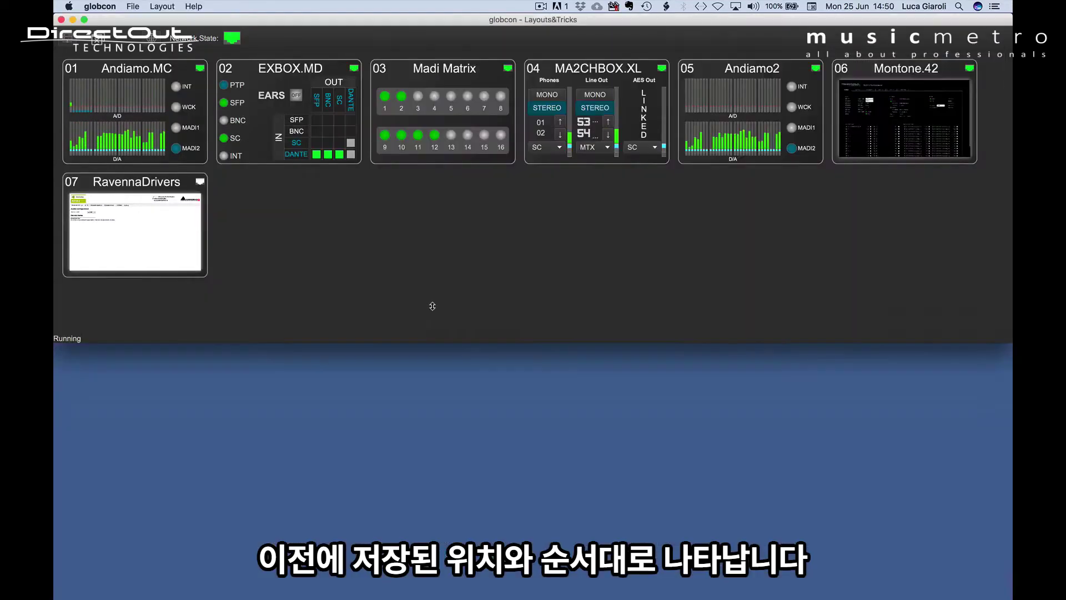
Step: Shrink the Global View to one row of device tiles and arrange the MA2CHBOX.XL, Andiamo2 and Andiamo.MC windows below it
{"action": "left_click_drag", "start_coordinate": [431, 305], "coordinate": [423, 179]}
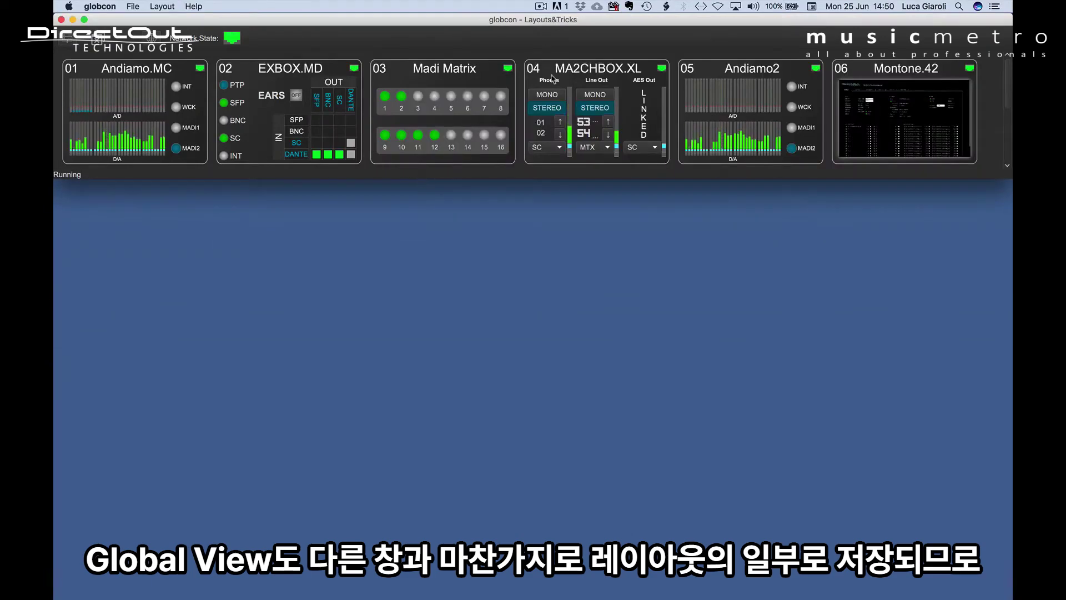
{"action": "double_click", "coordinate": [571, 71]}
{"action": "left_click_drag", "start_coordinate": [572, 70], "coordinate": [582, 184]}
{"action": "double_click", "coordinate": [710, 75]}
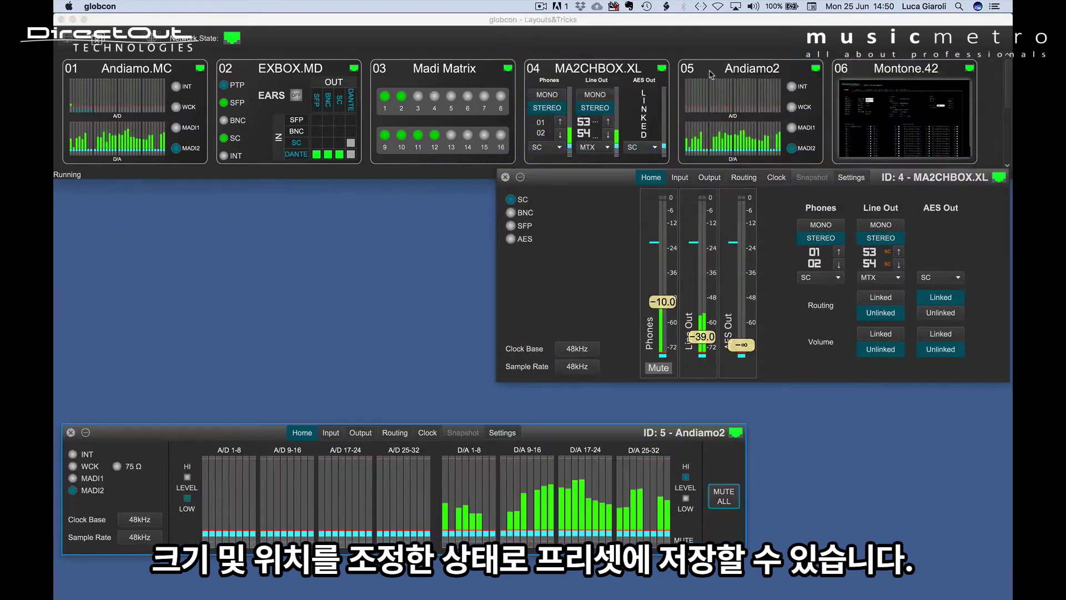
{"action": "double_click", "coordinate": [155, 72]}
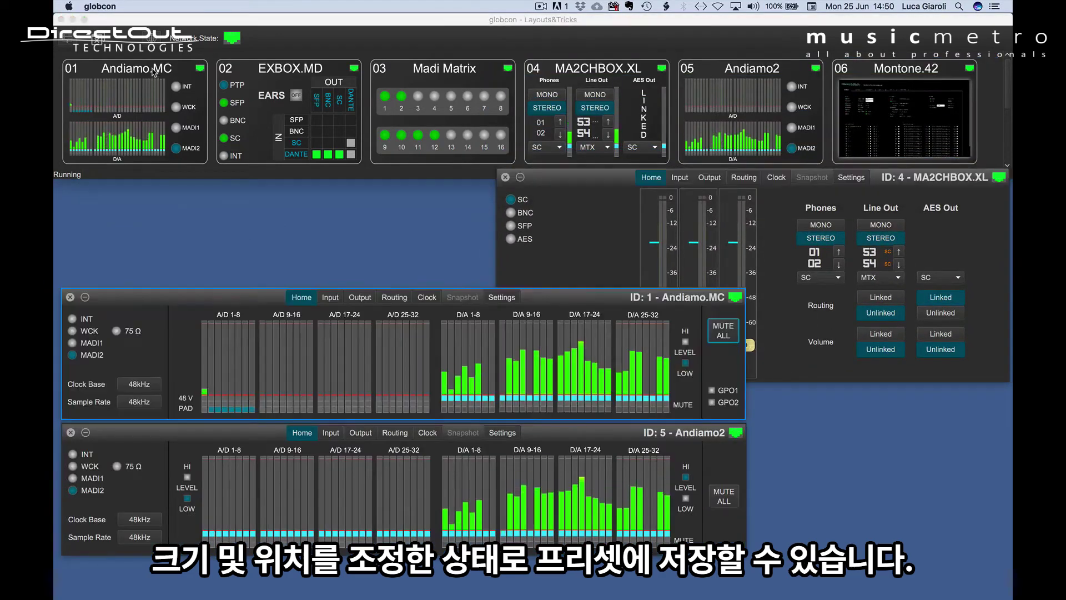
Step: Save the arrangement with the reduced Global View to layout preset 5, overwriting it under the name "new layout"
{"action": "key", "text": "F5"}
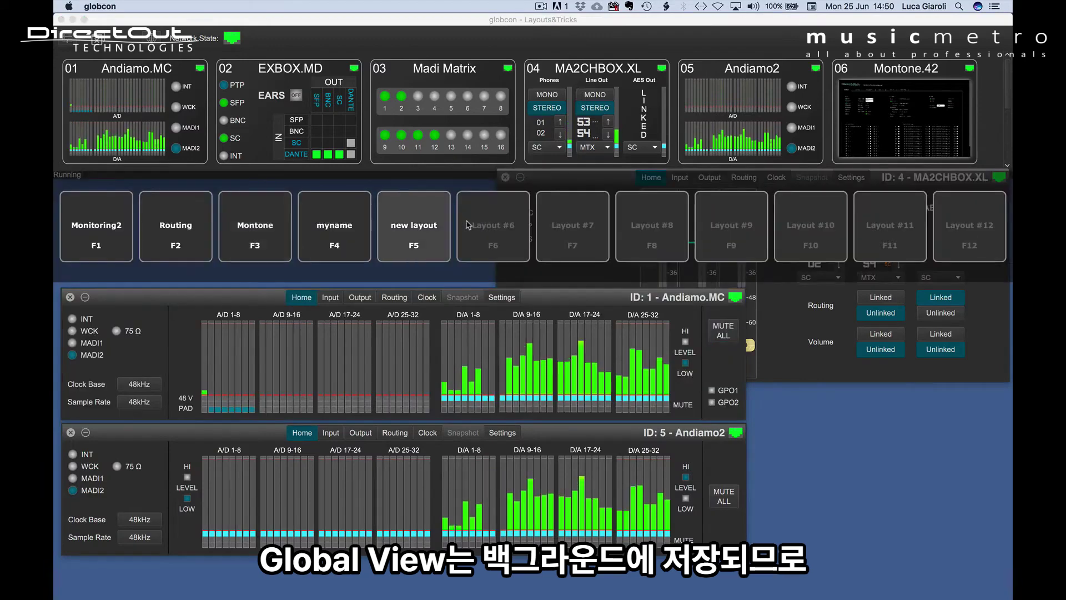
{"action": "left_click", "coordinate": [609, 233]}
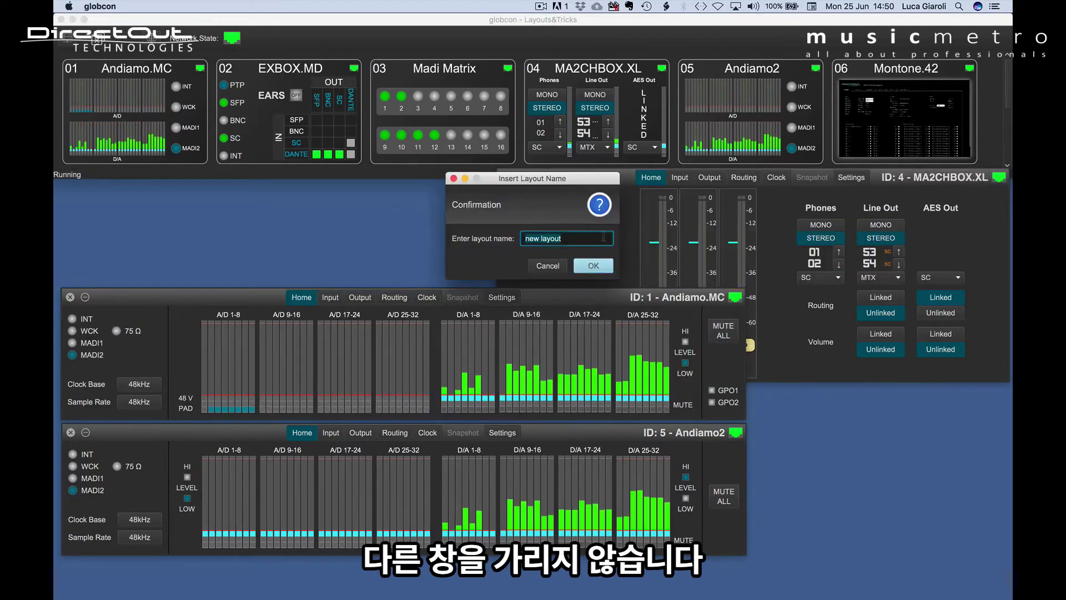
{"action": "left_click", "coordinate": [593, 266]}
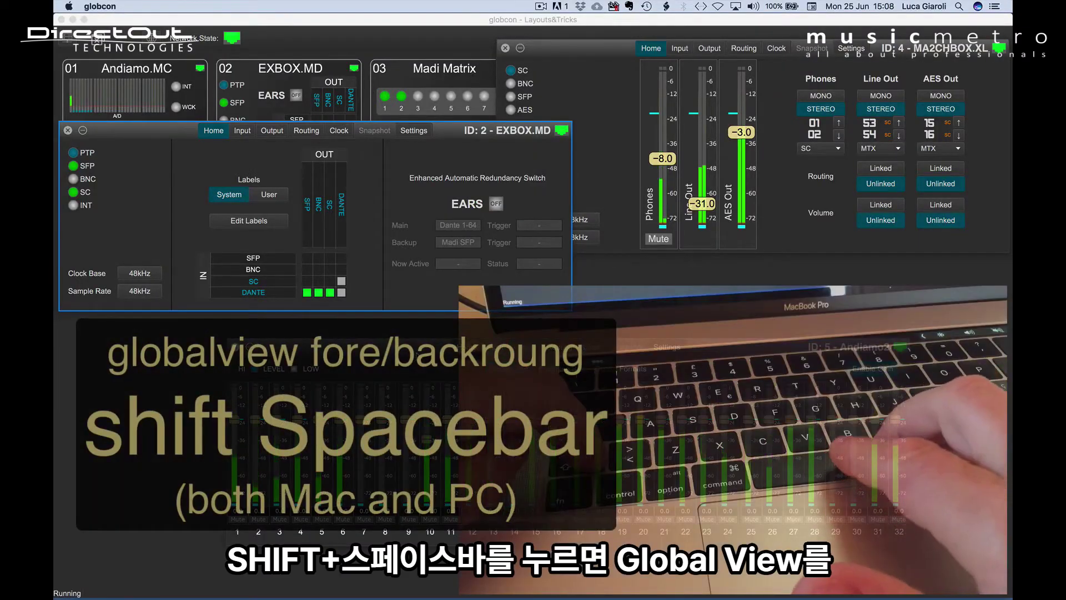
Step: Bring the Global View in front of the device windows and send it to the background again
{"action": "key", "text": "shift+space"}
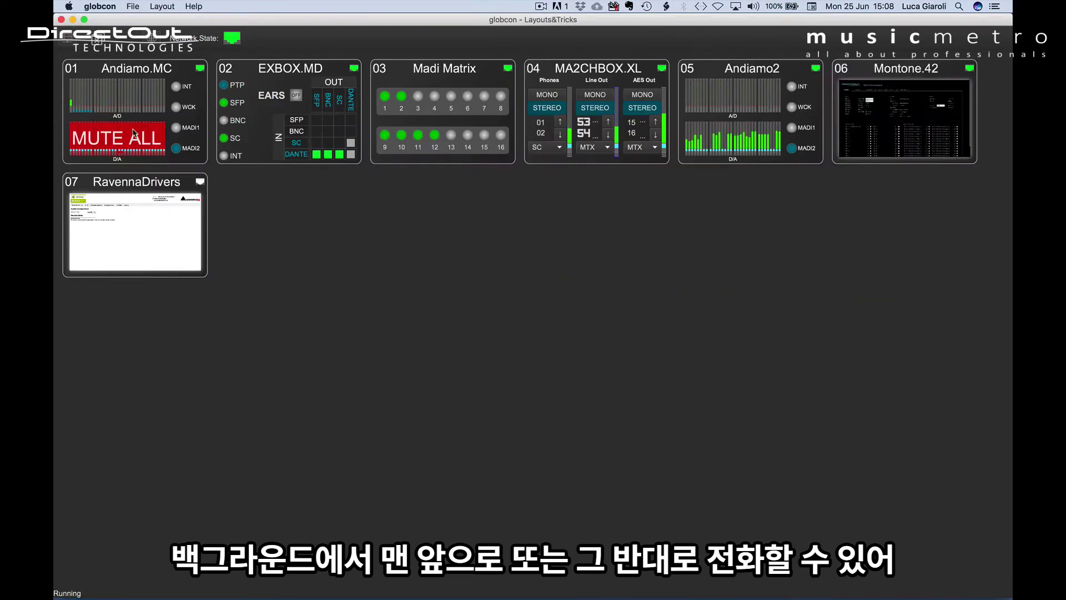
{"action": "key", "text": "shift+space"}
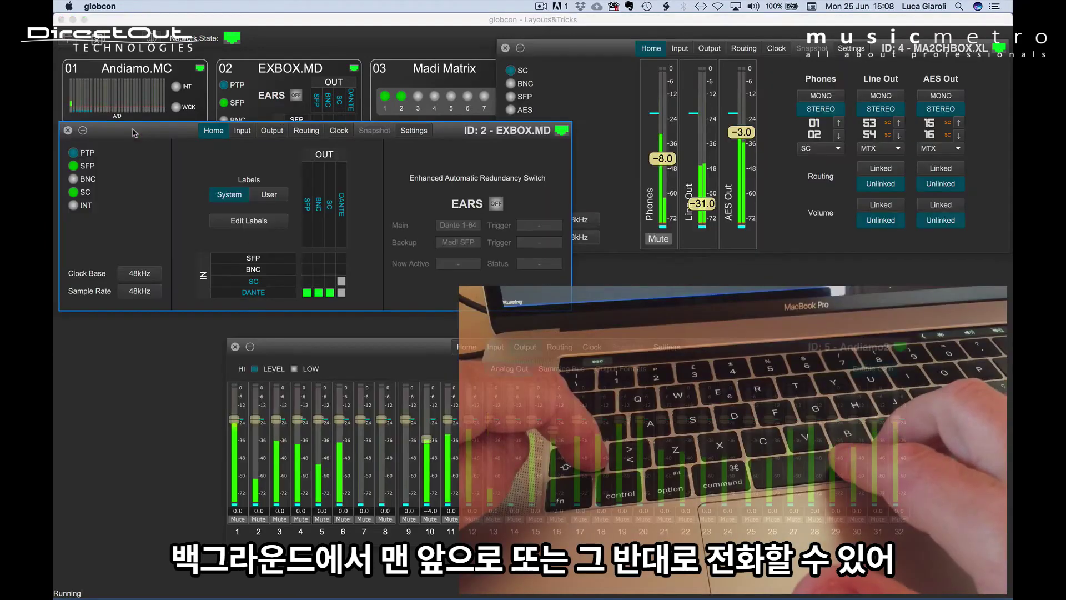
Step: Lower the MA2CHBOX.XL Phones level to about -16 and mute D/A channel 18 of Andiamo.MC with the Global View in front
{"action": "scroll", "coordinate": [531, 419], "scroll_direction": "down", "scroll_amount": 5}
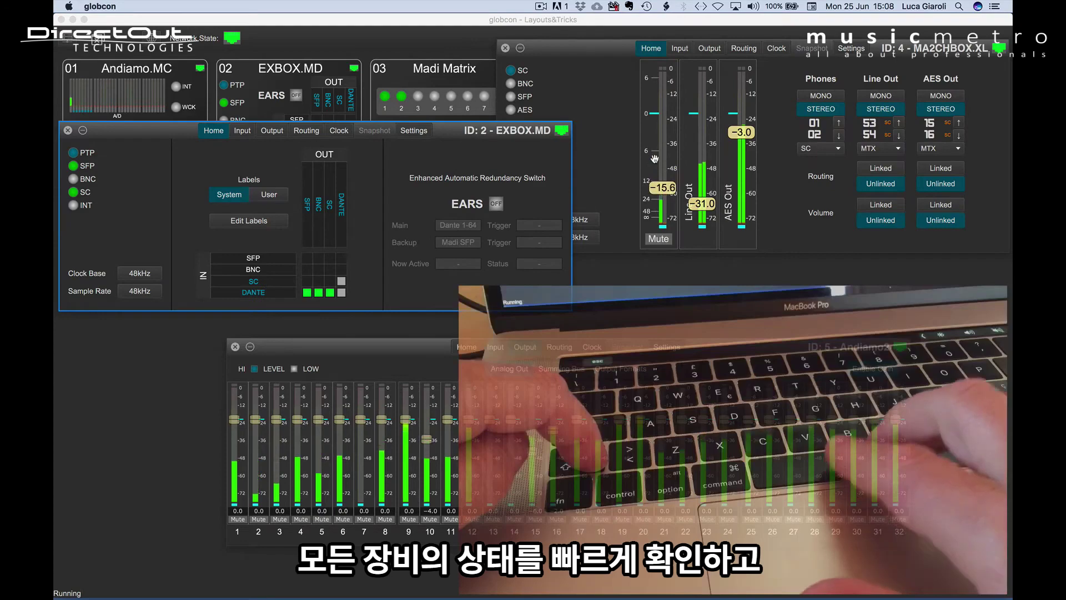
{"action": "key", "text": "shift+space"}
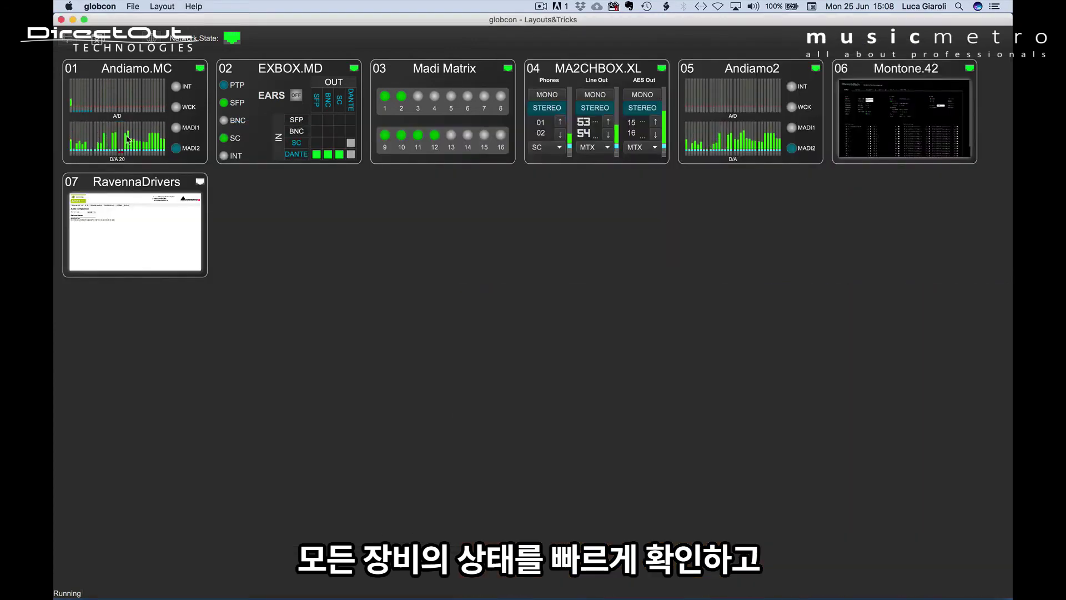
{"action": "left_click", "coordinate": [124, 142]}
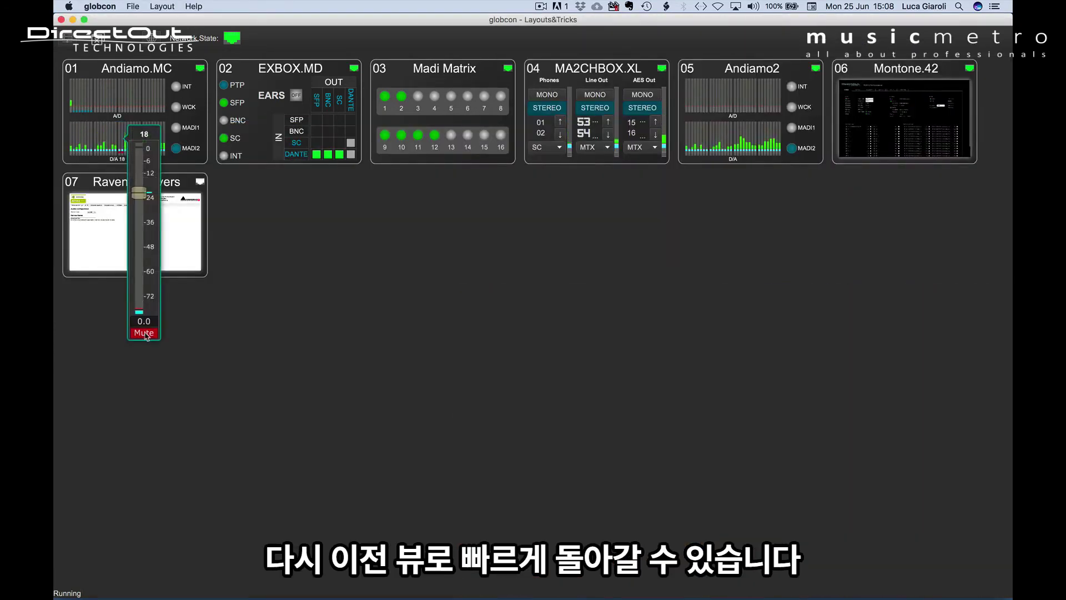
{"action": "key", "text": "shift+space"}
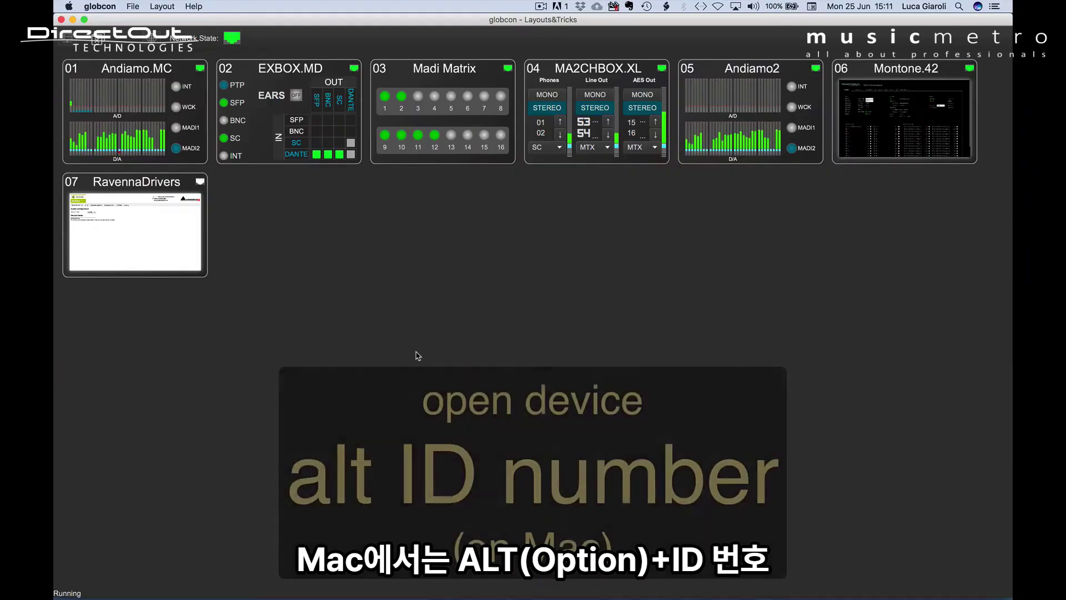
Step: Open the device windows with IDs 1 to 7 one after another over the Global View
{"action": "key", "text": "alt+1"}
{"action": "key", "text": "alt+2"}
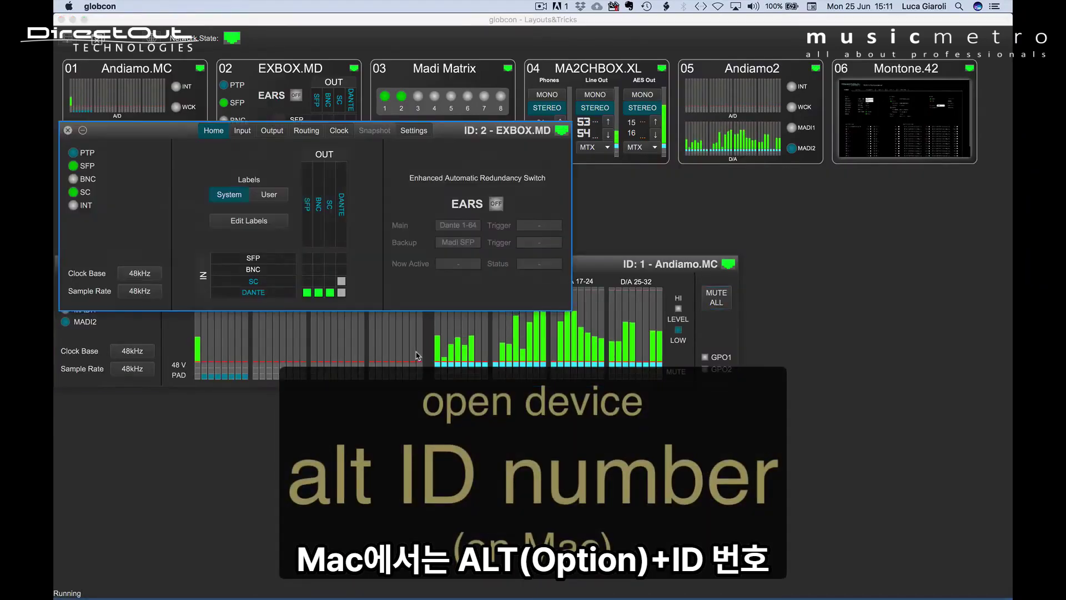
{"action": "key", "text": "alt+3"}
{"action": "key", "text": "alt+4"}
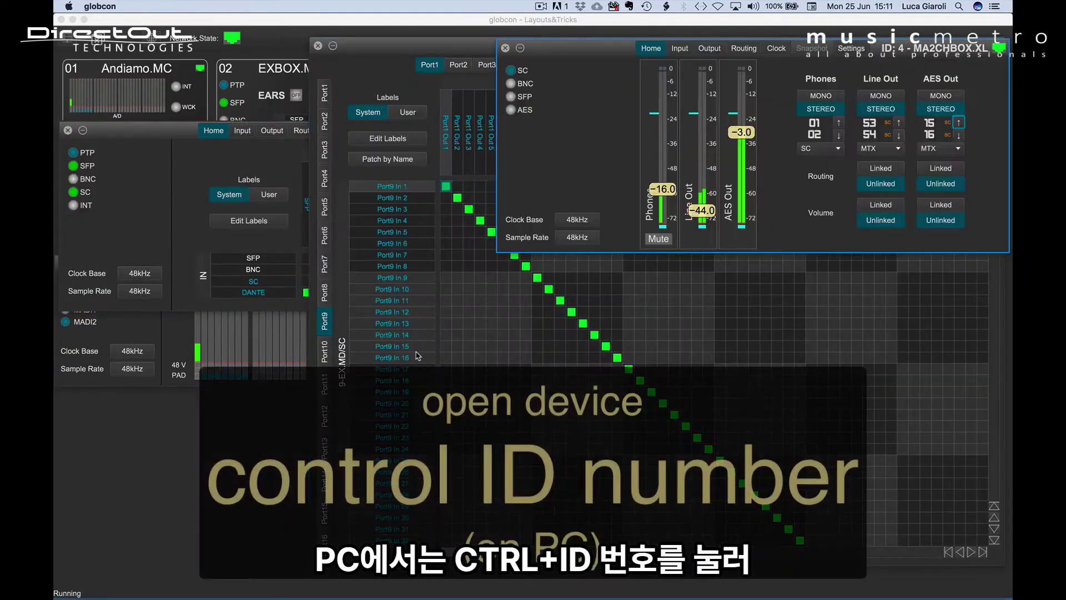
{"action": "key", "text": "alt+5"}
{"action": "key", "text": "alt+6"}
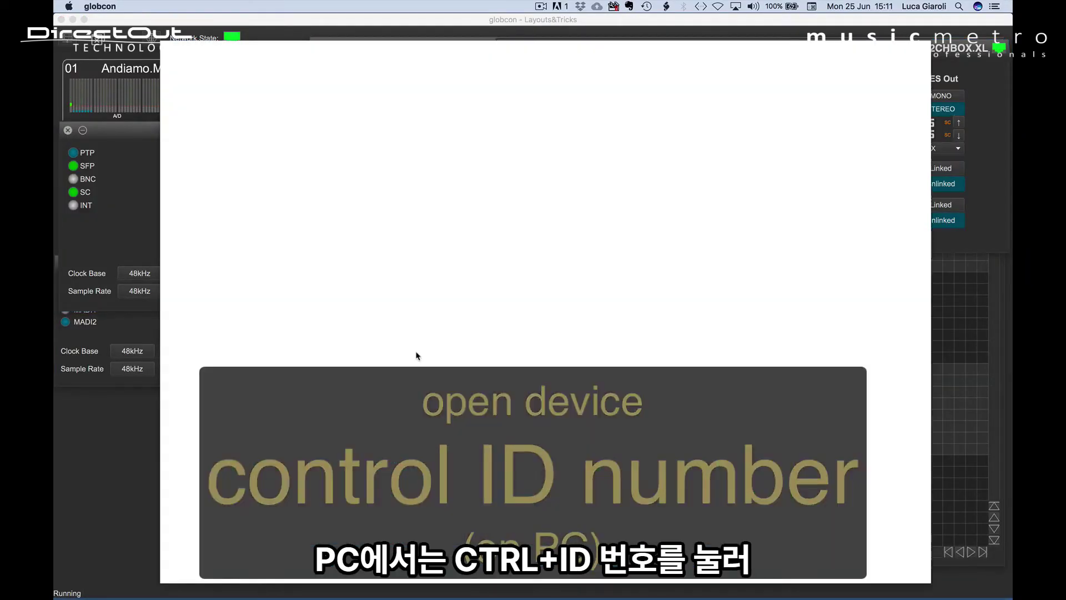
{"action": "key", "text": "alt+7"}
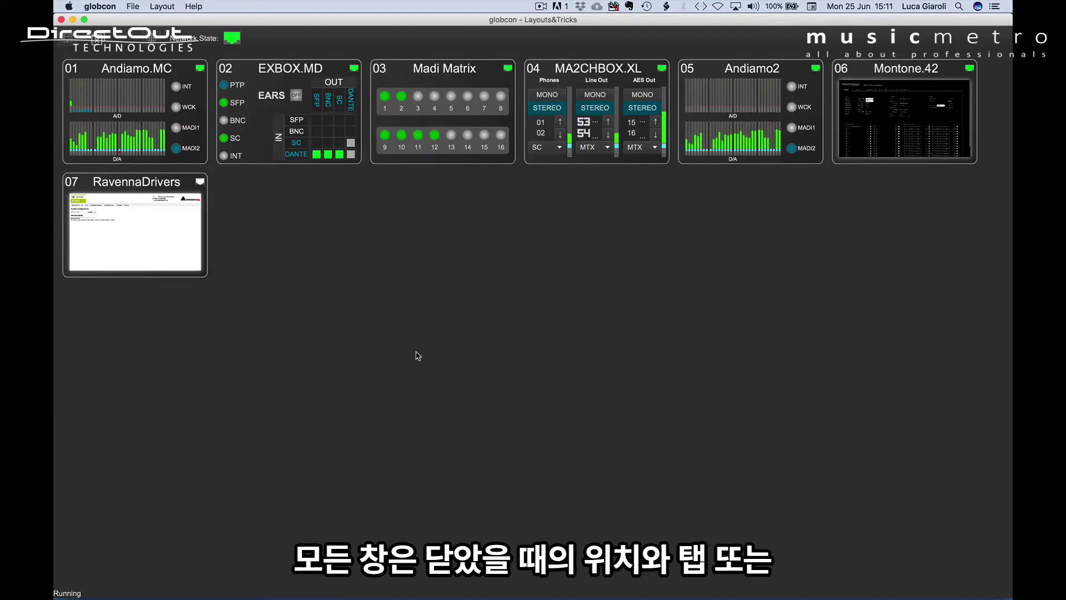
Step: Reopen all seven device windows in ID order, from Andiamo.MC to RavennaDrivers
{"action": "key", "text": "alt+1"}
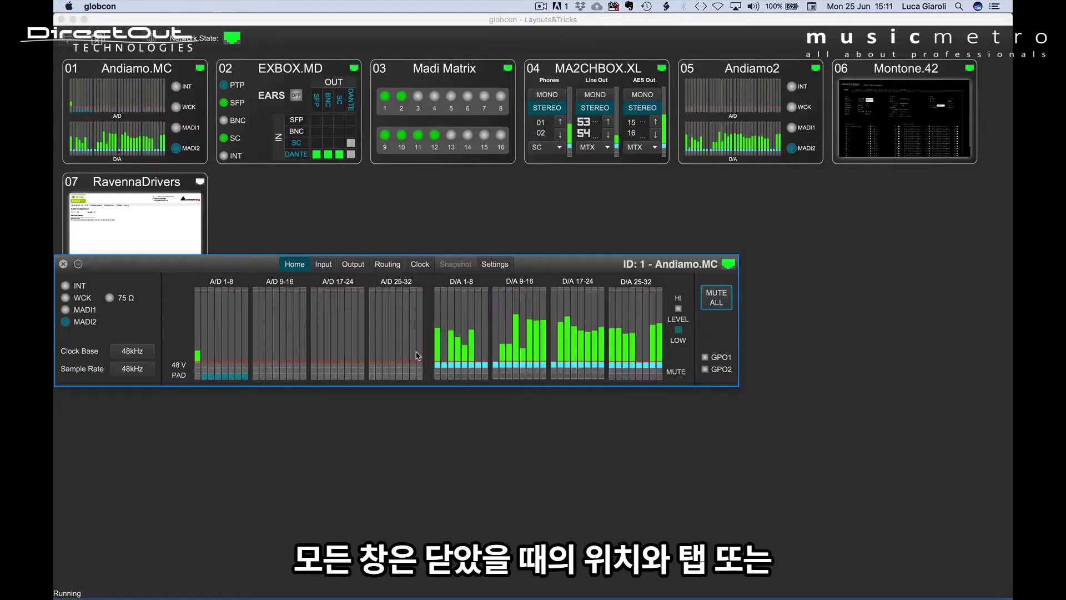
{"action": "key", "text": "alt+2"}
{"action": "key", "text": "alt+3"}
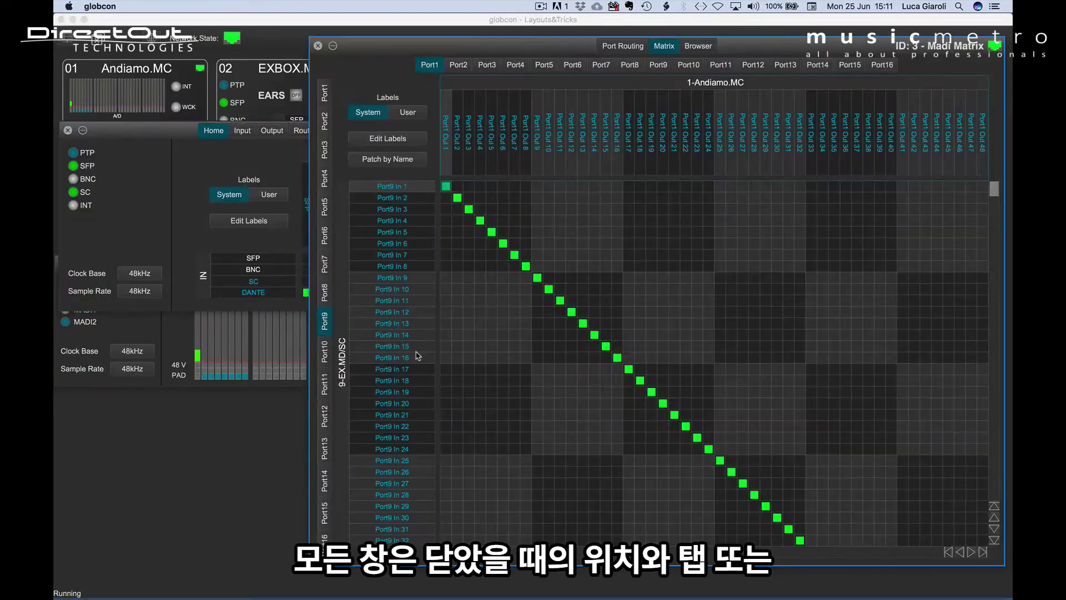
{"action": "key", "text": "alt+4"}
{"action": "key", "text": "alt+5"}
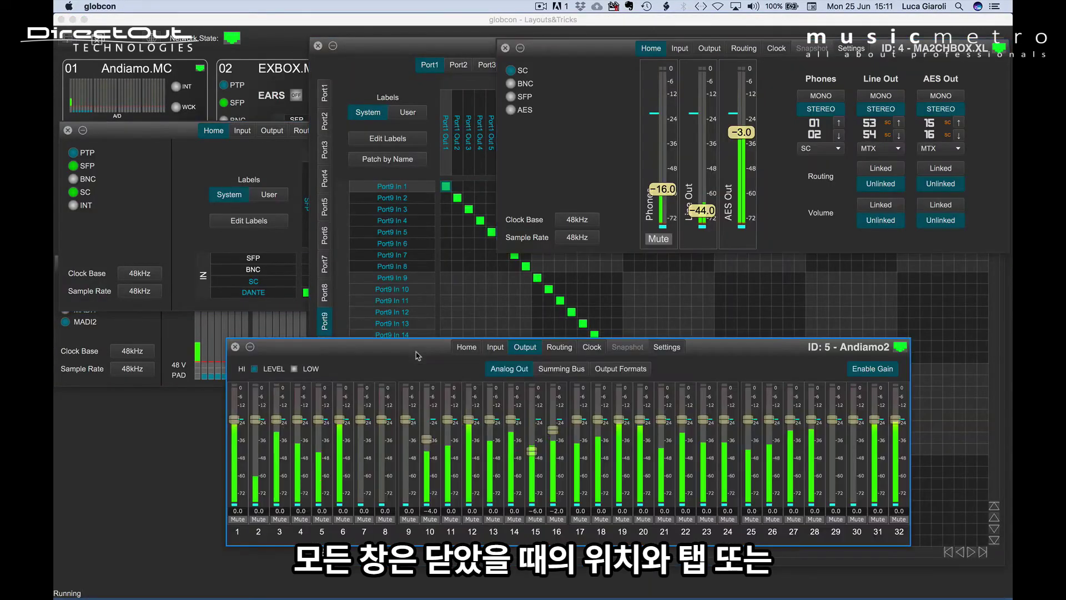
{"action": "key", "text": "alt+6"}
{"action": "key", "text": "alt+7"}
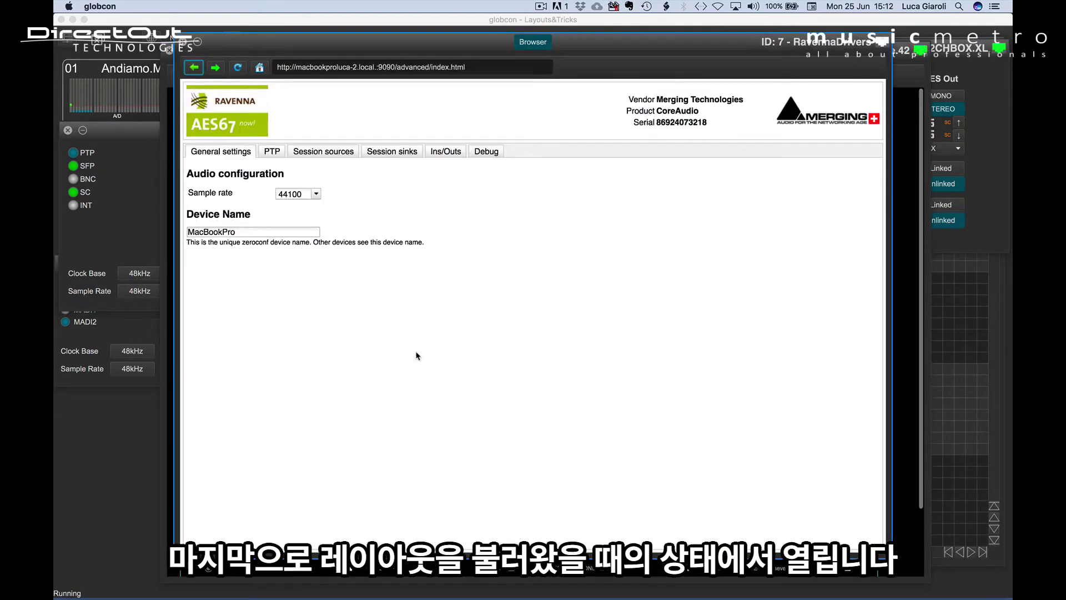
Step: Cycle through the seven open device windows in order, from Andiamo.MC to RavennaDrivers
{"action": "key", "text": "alt+Tab"}
{"action": "key", "text": "alt+Tab"}
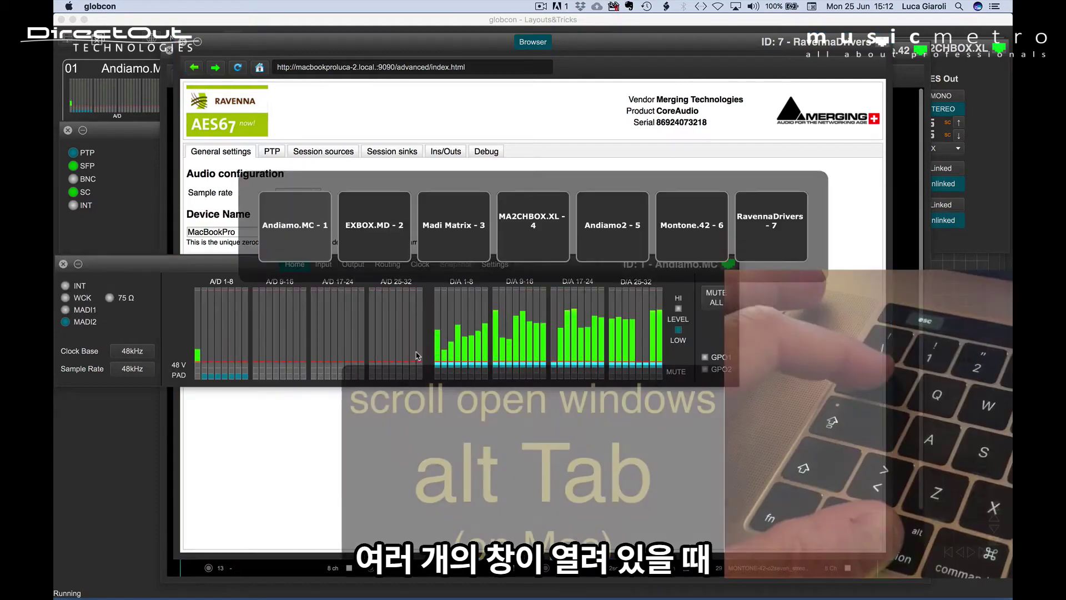
{"action": "key", "text": "alt+Tab"}
{"action": "key", "text": "alt+Tab"}
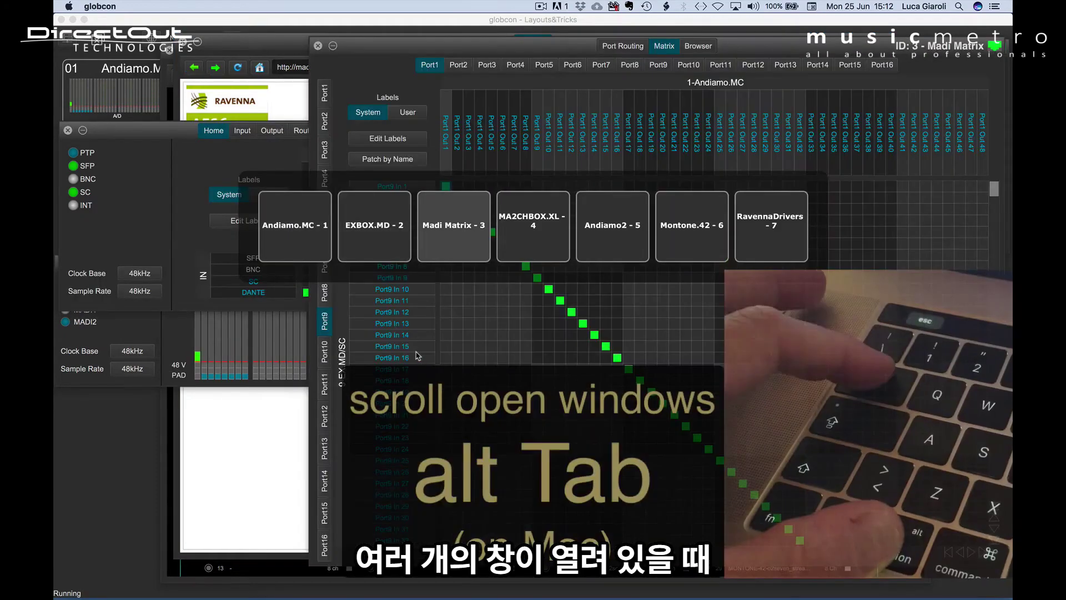
{"action": "key", "text": "alt+Tab"}
{"action": "key", "text": "alt+Tab"}
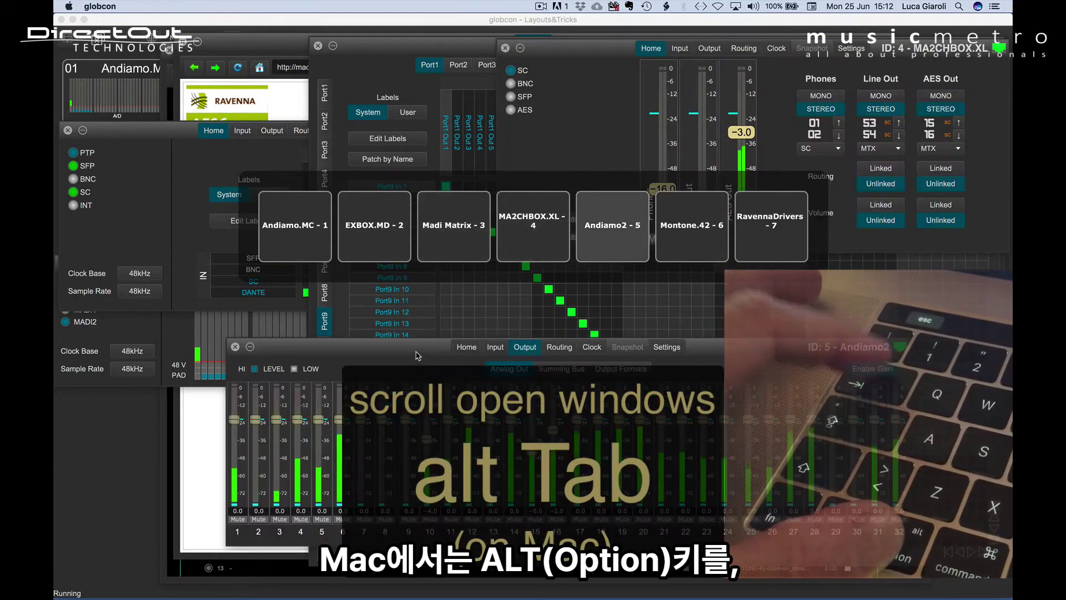
{"action": "key", "text": "alt+Tab"}
{"action": "key", "text": "alt+Tab"}
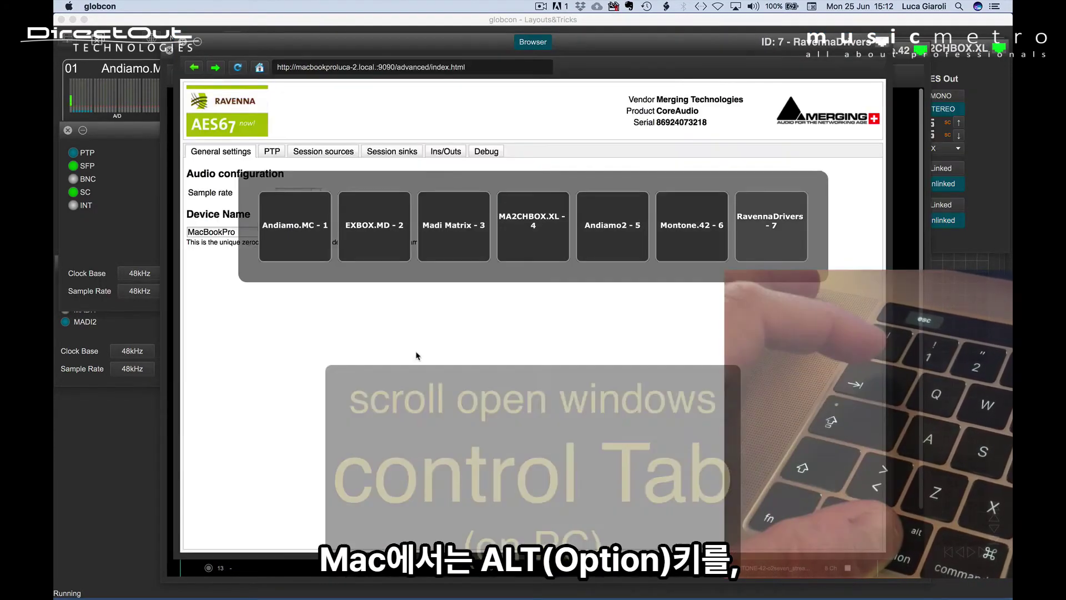
Step: Cycle through the open device windows once more, from Andiamo.MC past EXBOX.MD and MA2CHBOX.XL to Montone.42
{"action": "key", "text": "alt+Tab"}
{"action": "key", "text": "alt+Tab"}
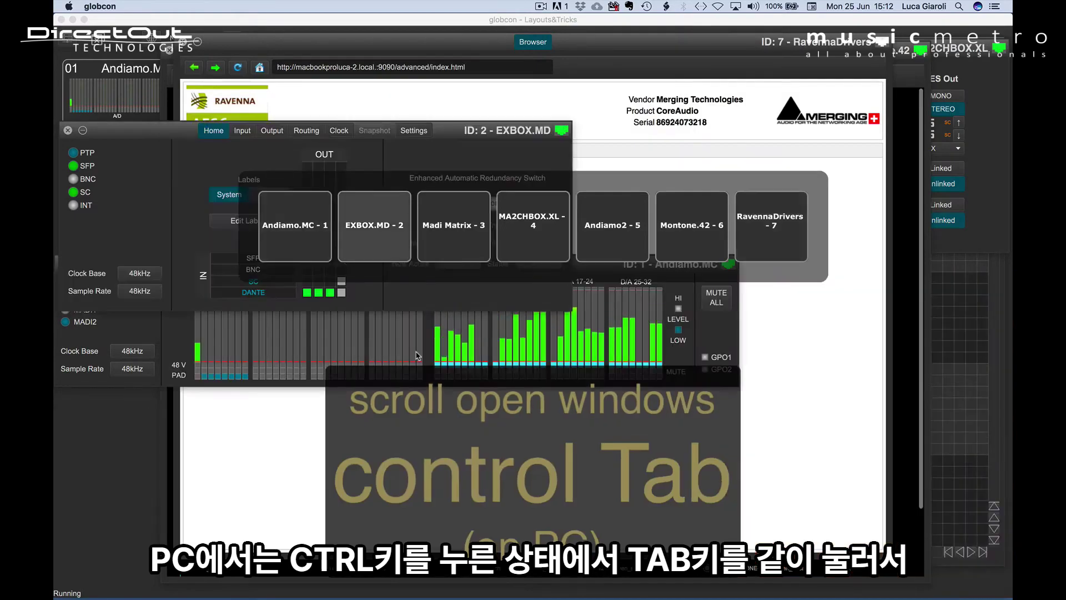
{"action": "key", "text": "alt+Tab"}
{"action": "key", "text": "alt+Tab"}
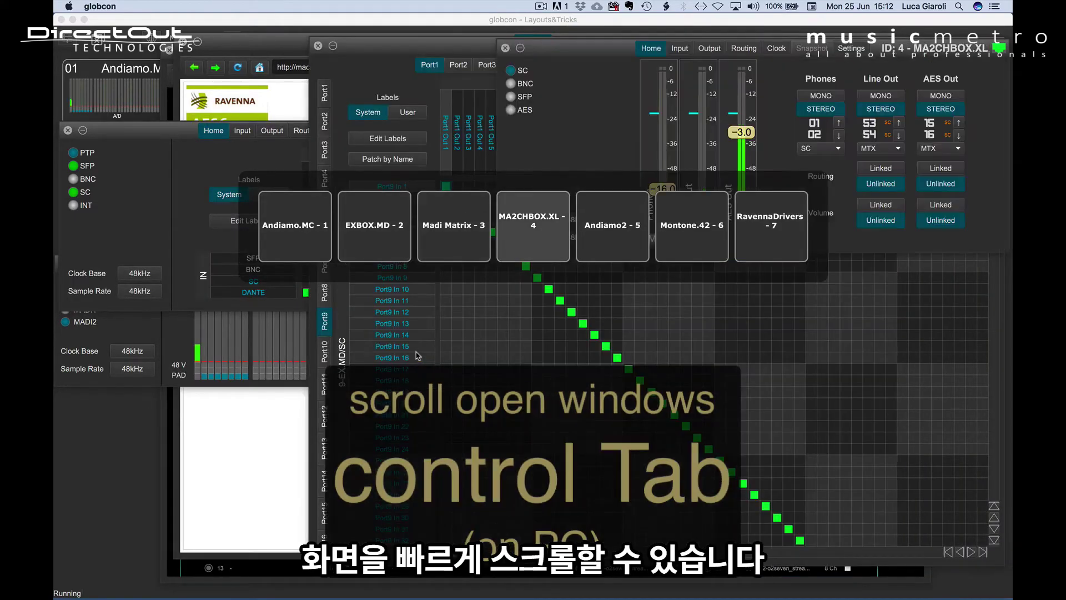
{"action": "key", "text": "ctrl+Tab"}
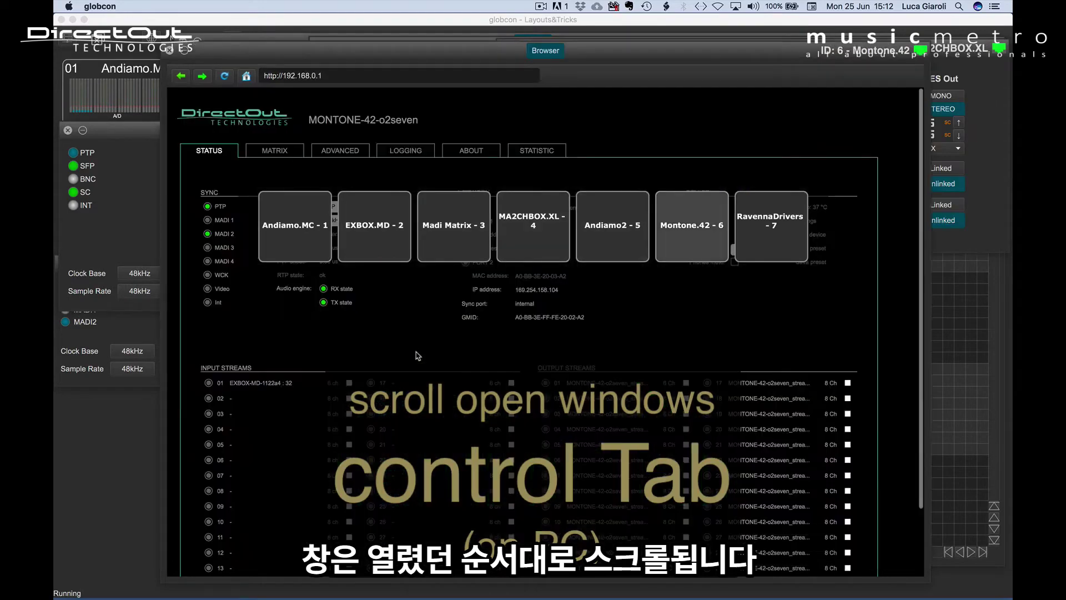
{"action": "key", "text": "ctrl+Tab"}
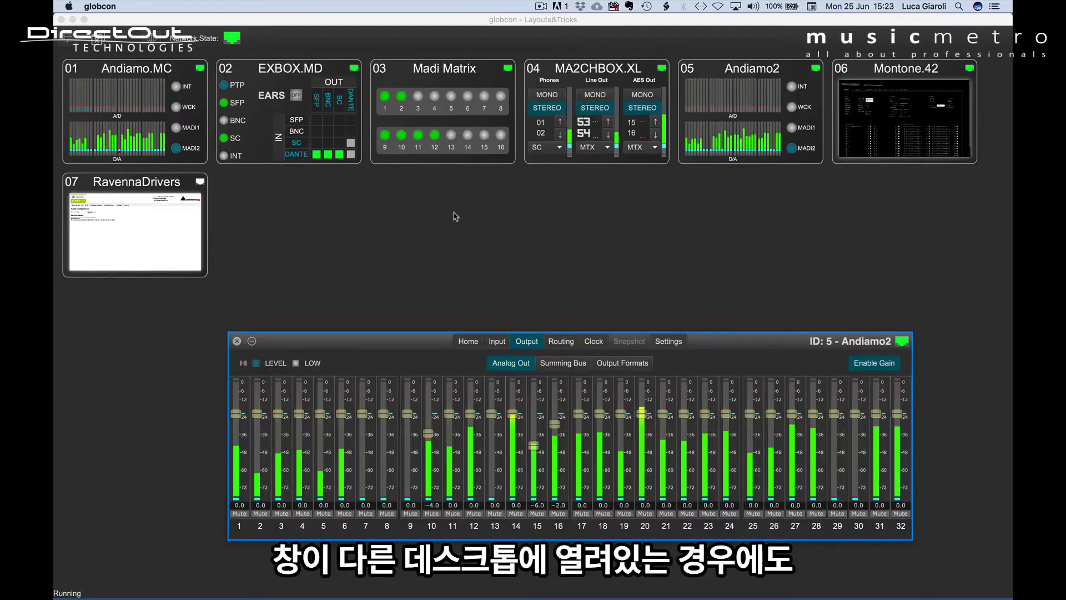
Step: Bring the Global View forward and cycle through the device windows on the other desktops, from EXBOX.MD to Montone.42
{"action": "left_click", "coordinate": [453, 225]}
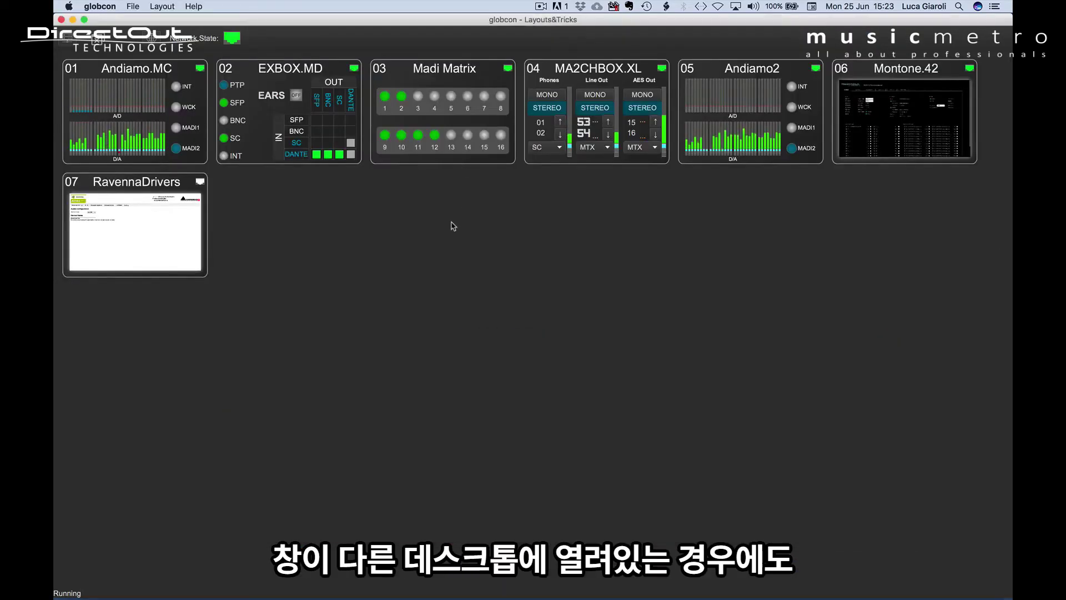
{"action": "key", "text": "alt+Tab"}
{"action": "key", "text": "alt+Tab"}
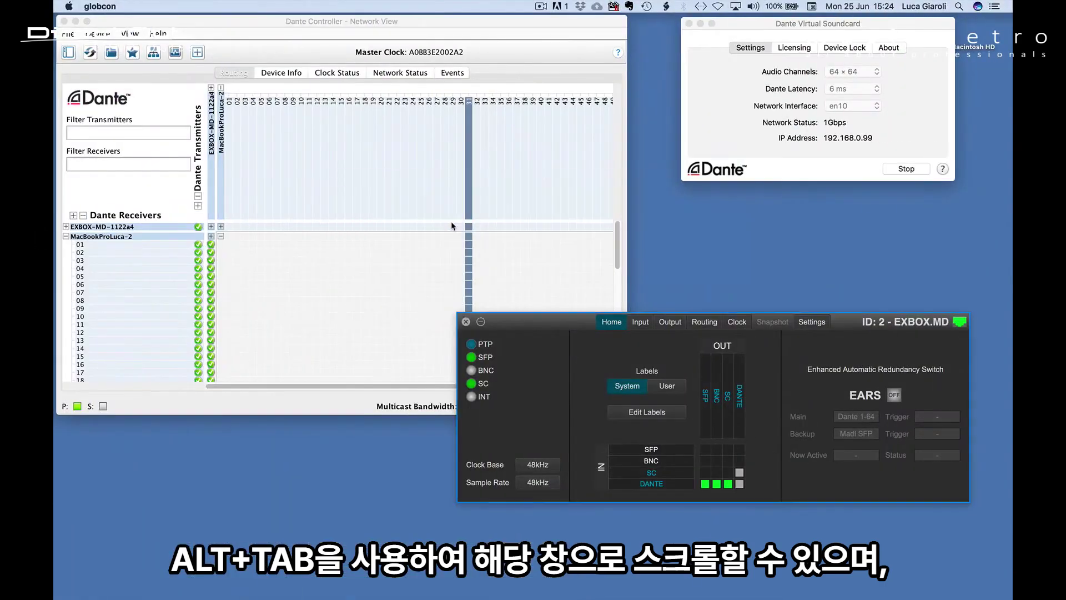
{"action": "key", "text": "alt+Tab"}
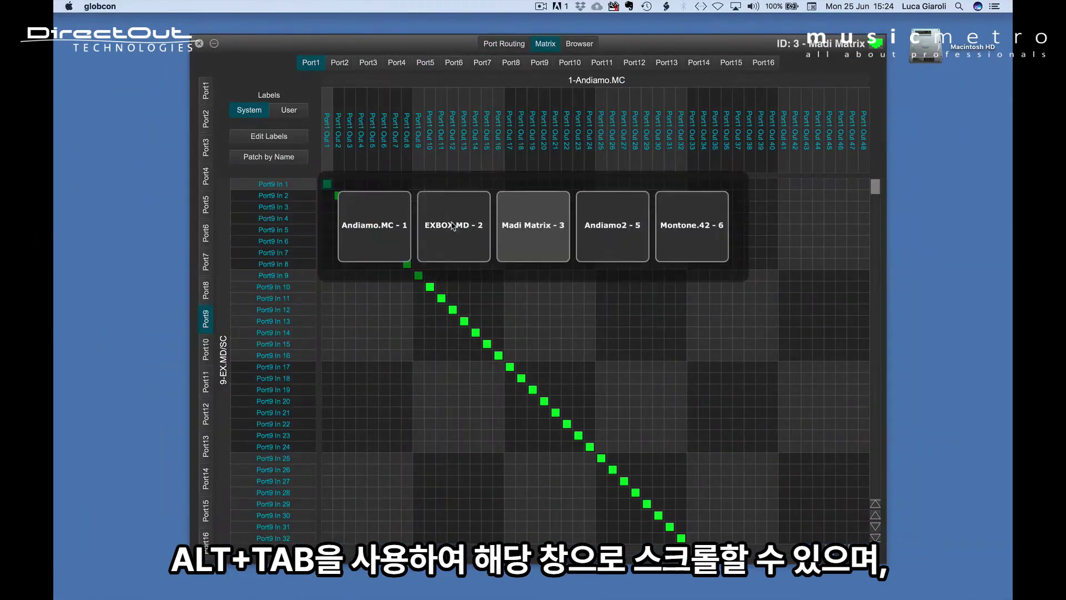
{"action": "key", "text": "alt+Tab"}
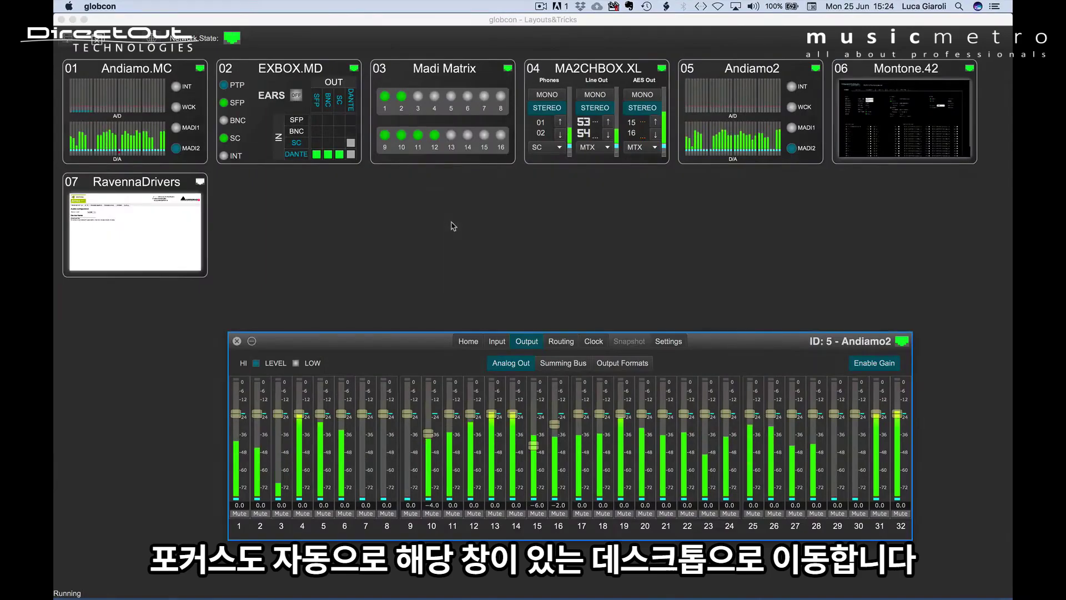
{"action": "key", "text": "alt+Tab"}
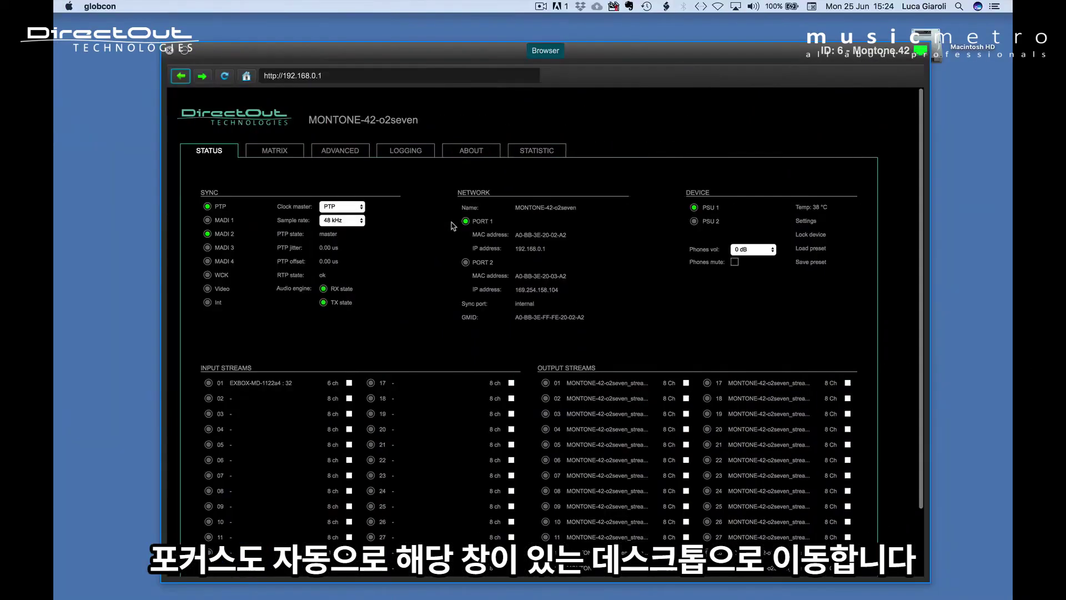
Step: Cycle across the desktops again, starting at the Andiamo.MC window and going through EXBOX.MD to Andiamo2
{"action": "key", "text": "alt+Tab"}
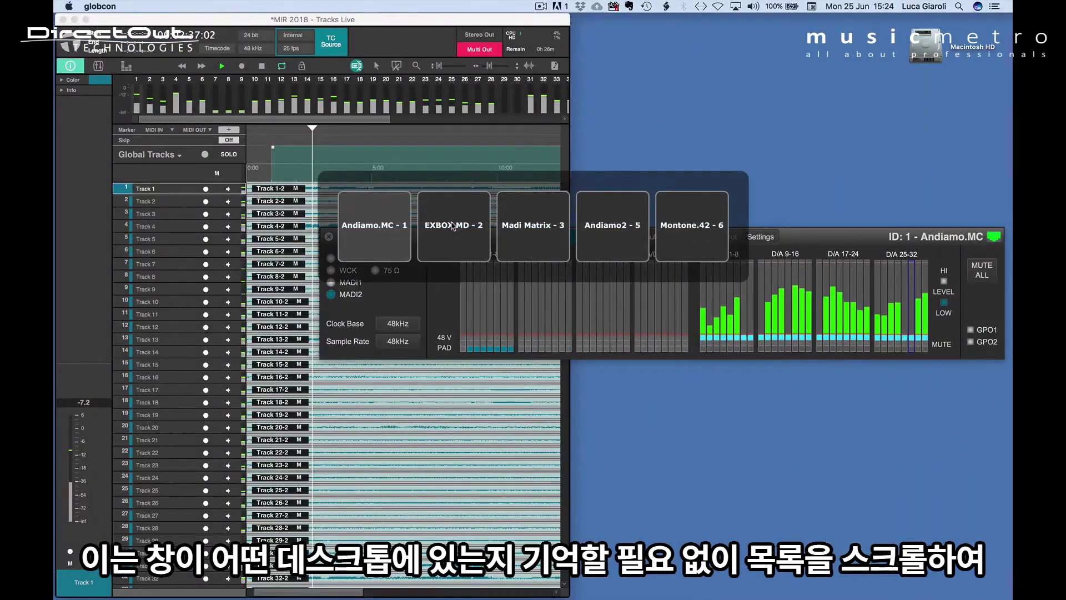
{"action": "left_click", "coordinate": [453, 224]}
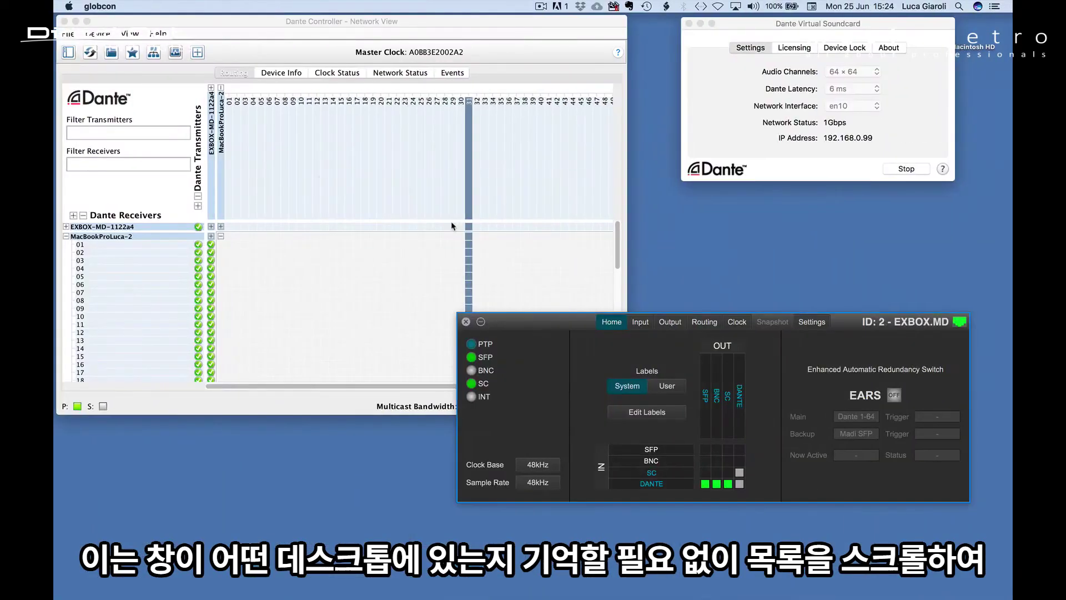
{"action": "key", "text": "alt+Tab"}
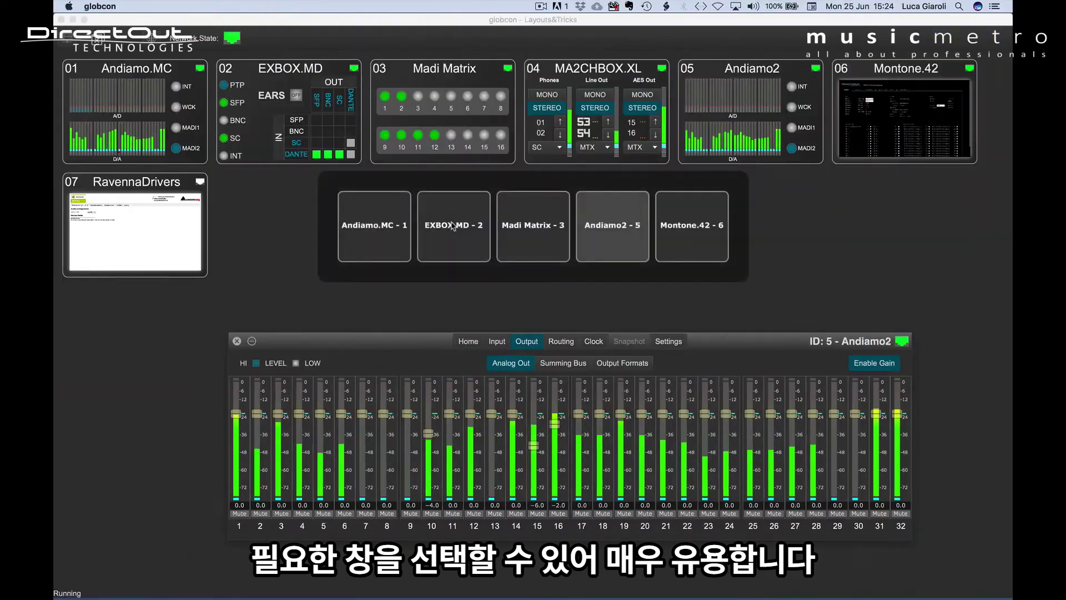
{"action": "key", "text": "alt+Tab"}
{"action": "left_click", "coordinate": [452, 225]}
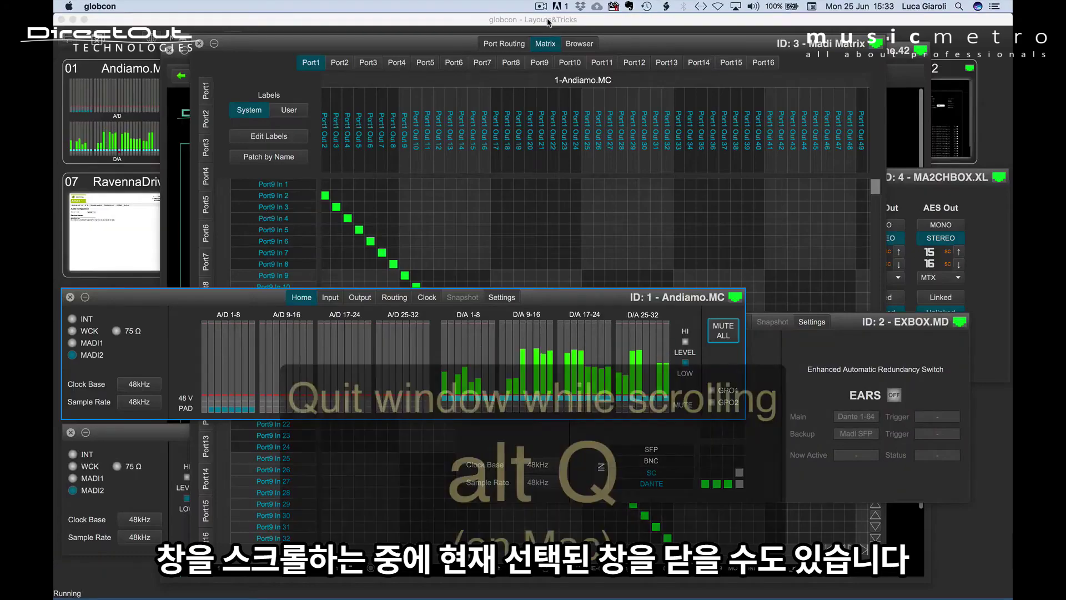
Step: Cycle to Montone.42 and close the Montone.42, Andiamo2 and RavennaDrivers windows from the window switcher
{"action": "key", "text": "alt+Tab"}
{"action": "key", "text": "alt+Tab"}
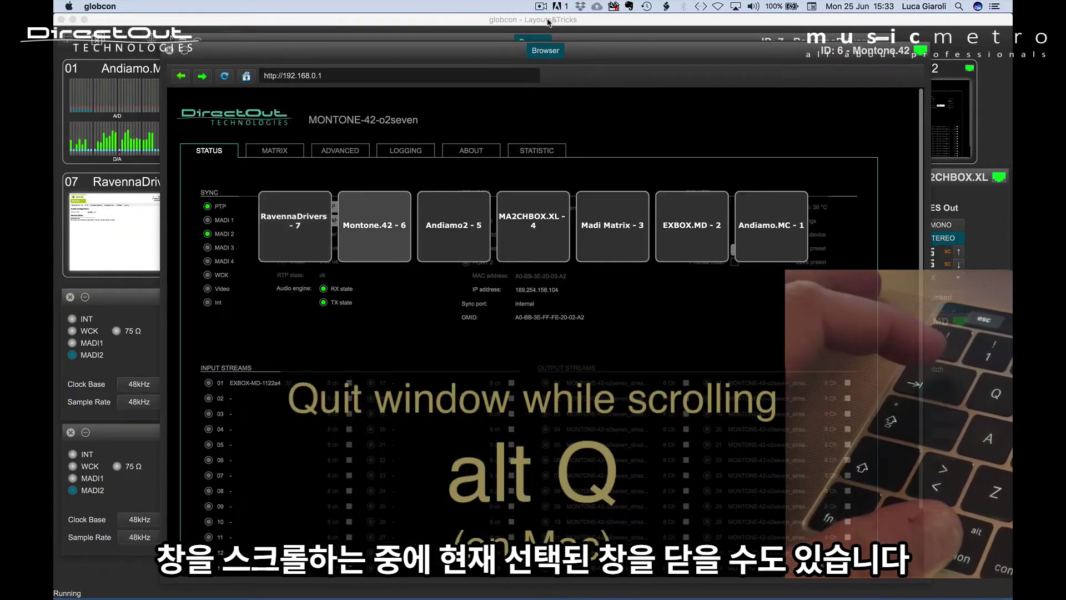
{"action": "key", "text": "alt+q"}
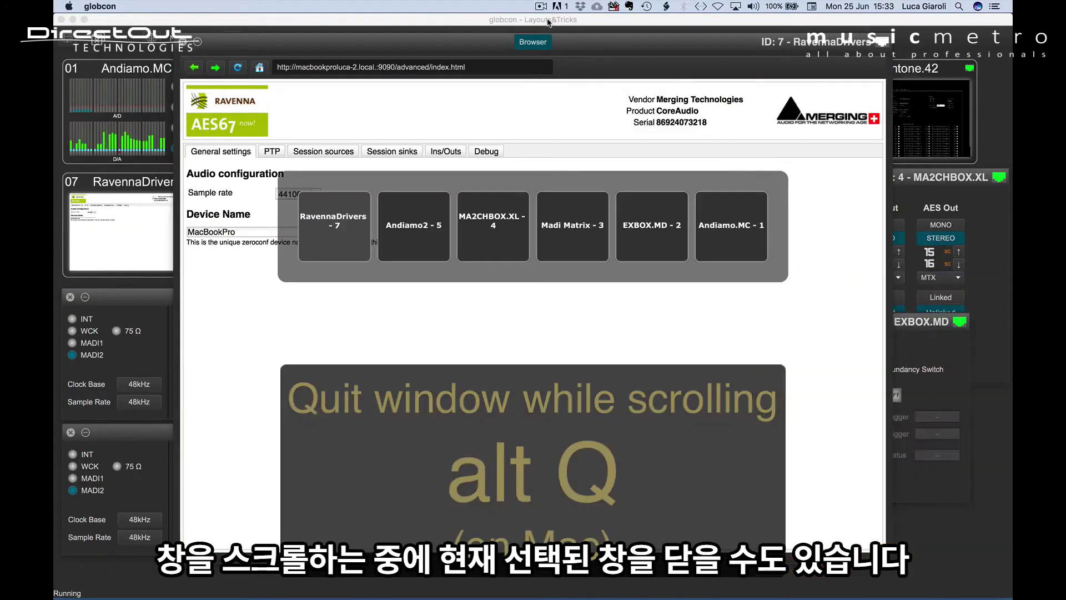
{"action": "key", "text": "alt+q"}
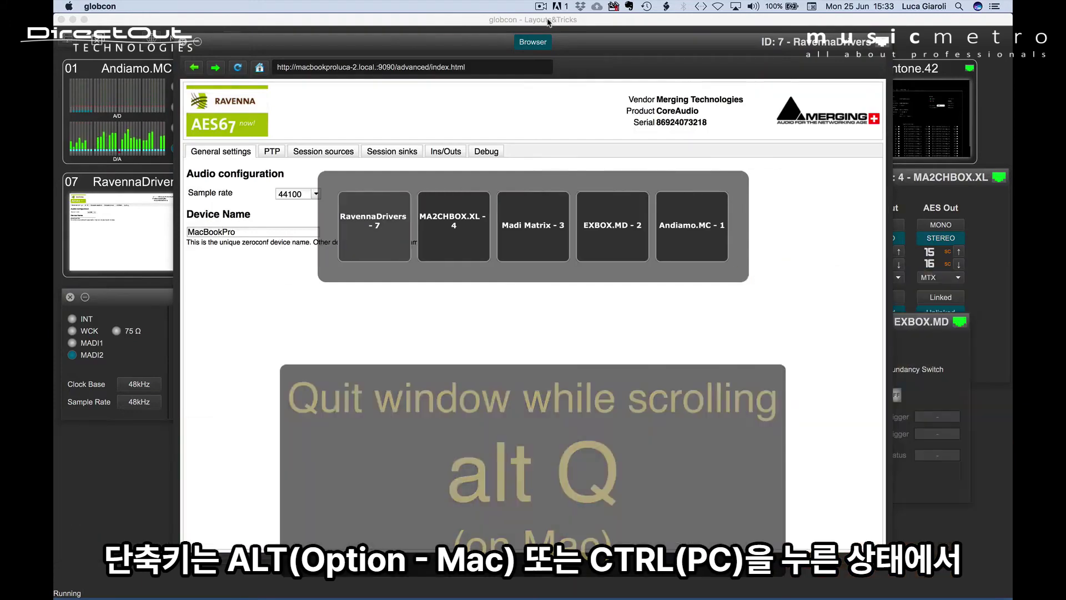
{"action": "key", "text": "alt+q"}
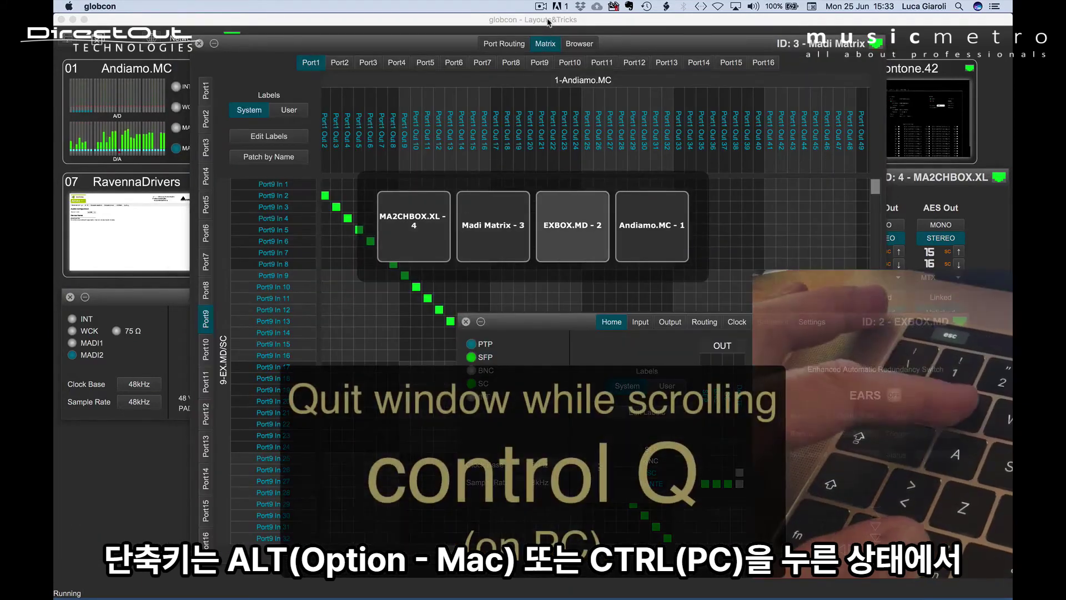
Step: Close the Madi Matrix and EXBOX.MD windows while cycling, followed by the remaining MA2CHBOX.XL and Andiamo.MC windows
{"action": "key", "text": "alt+q"}
{"action": "key", "text": "alt+q"}
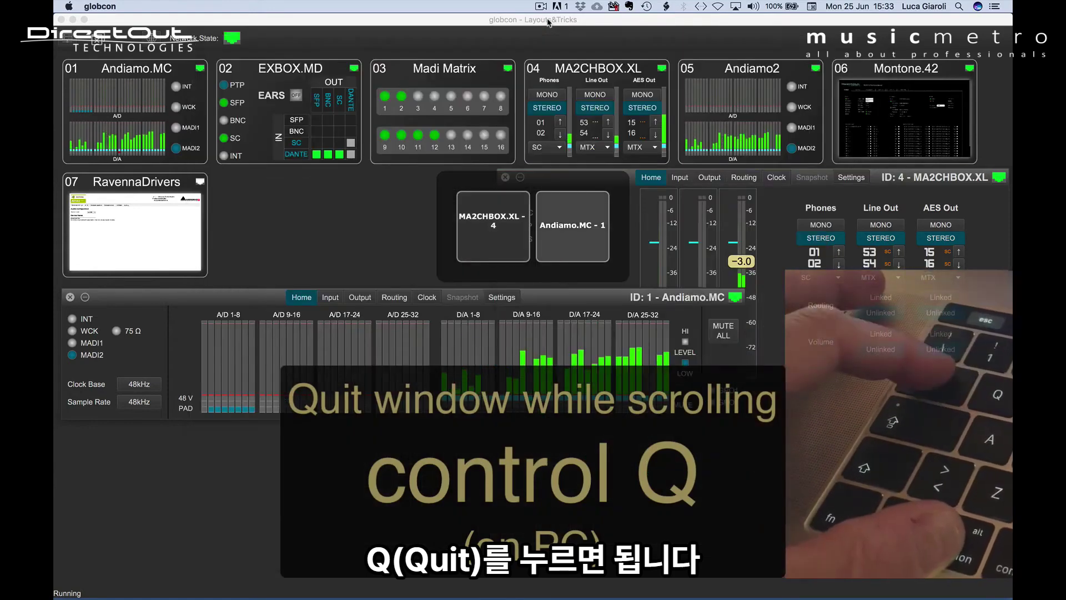
{"action": "key", "text": "alt+q"}
{"action": "key", "text": "alt+q"}
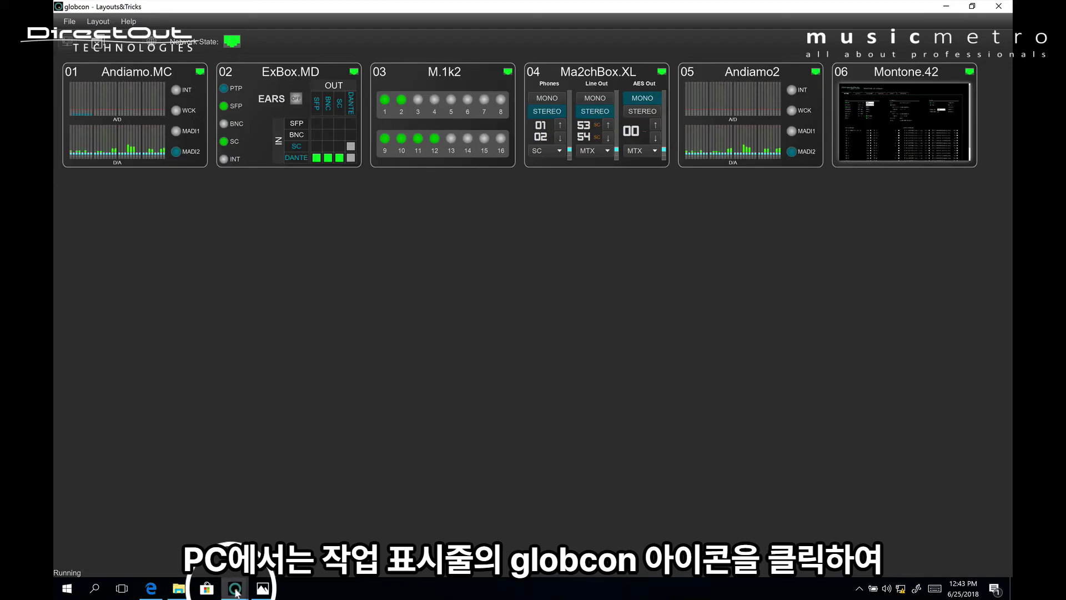
Step: Preview the open globcon device windows, and show the system overview of all open windows
{"action": "left_click", "coordinate": [235, 589]}
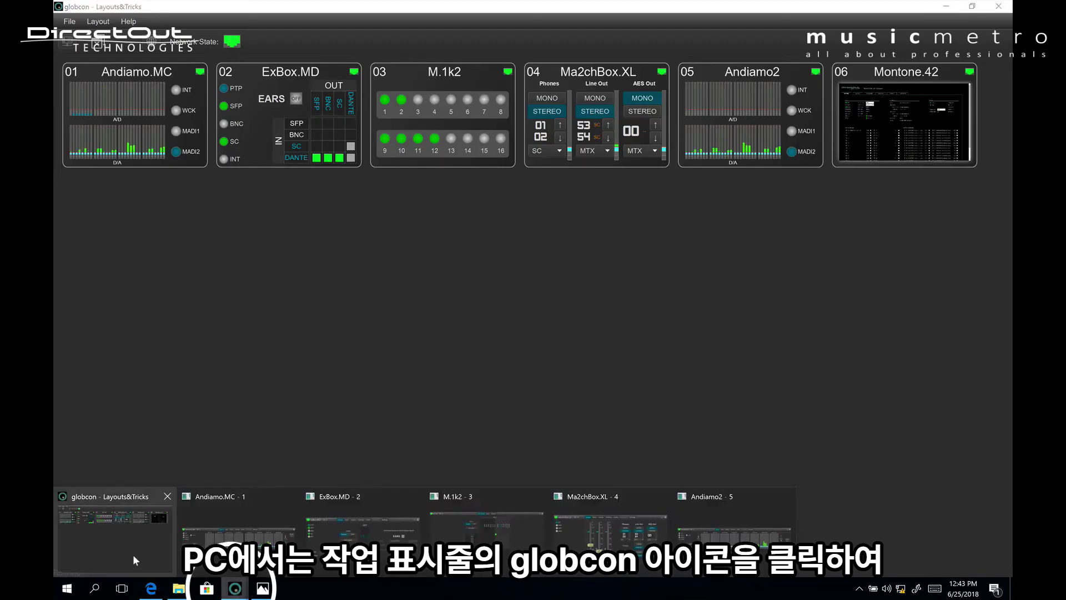
{"action": "mouse_move", "coordinate": [238, 527]}
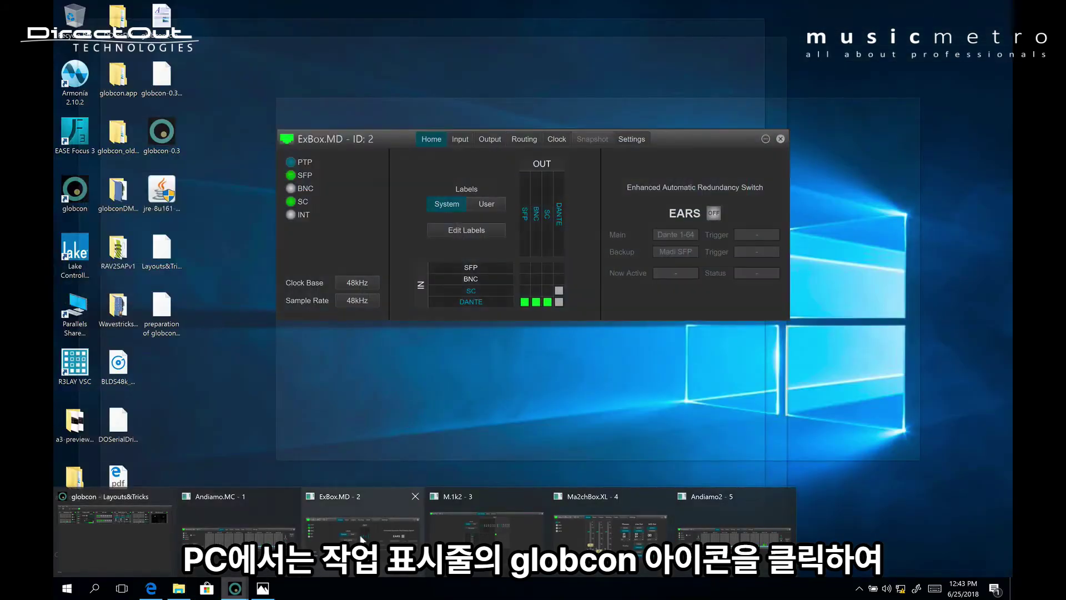
{"action": "mouse_move", "coordinate": [718, 523]}
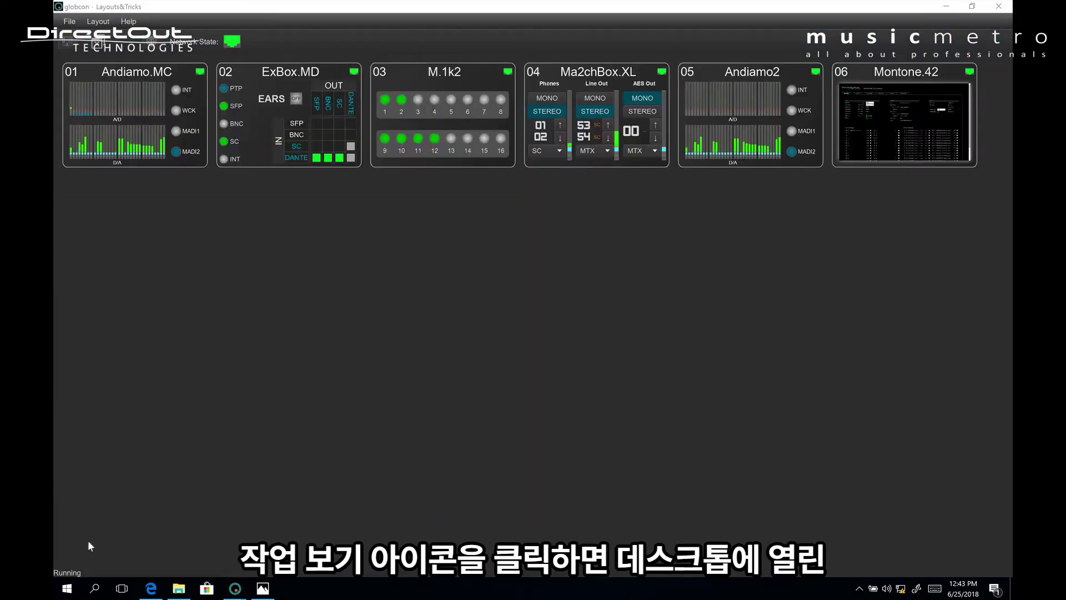
{"action": "left_click", "coordinate": [122, 590]}
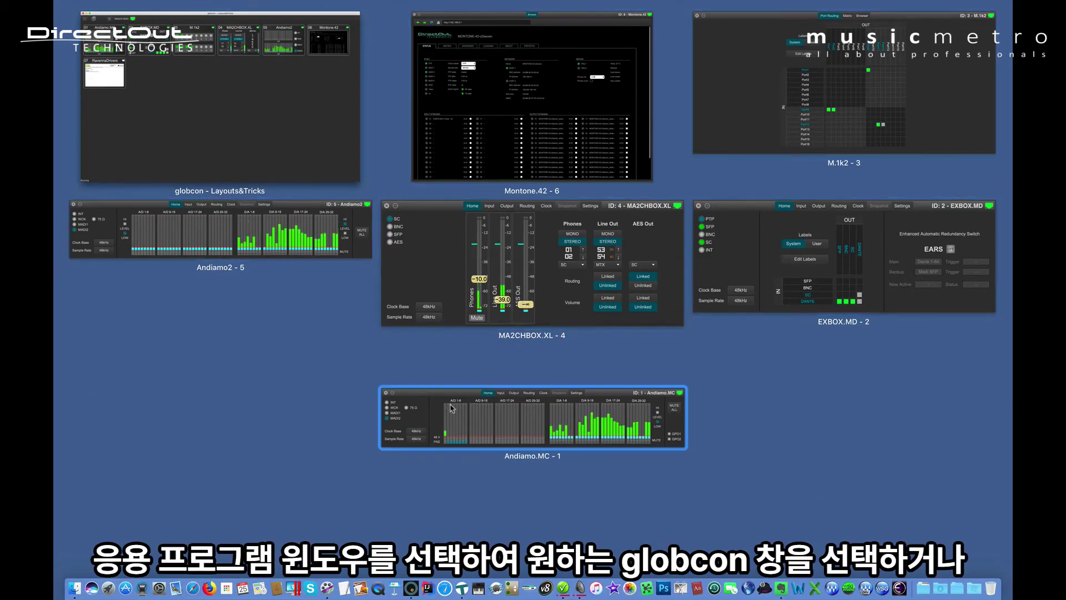
{"action": "key", "text": "Escape"}
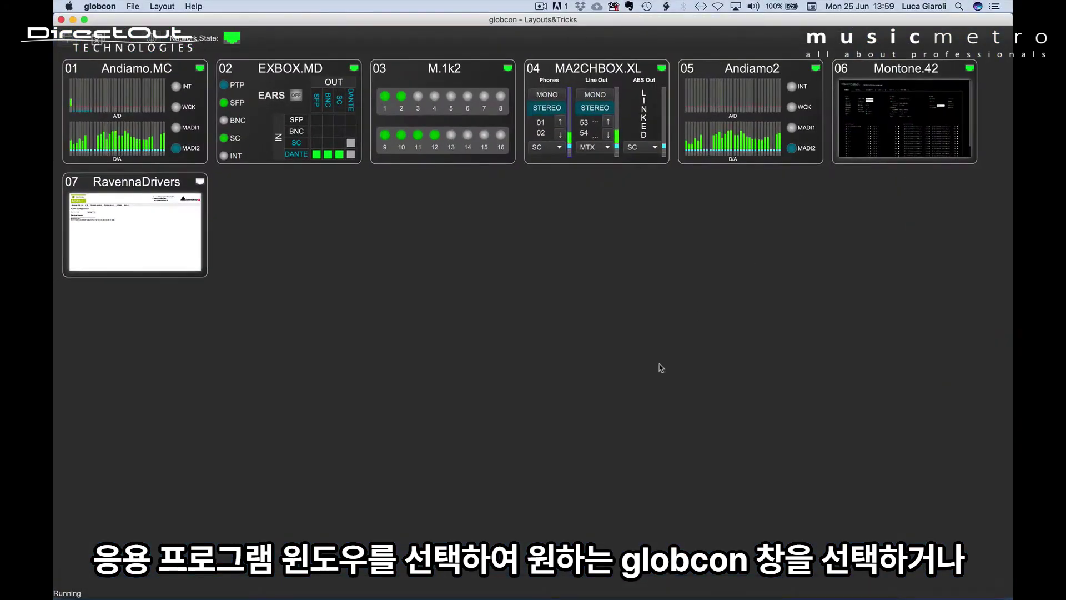
{"action": "key", "text": "ctrl+Up"}
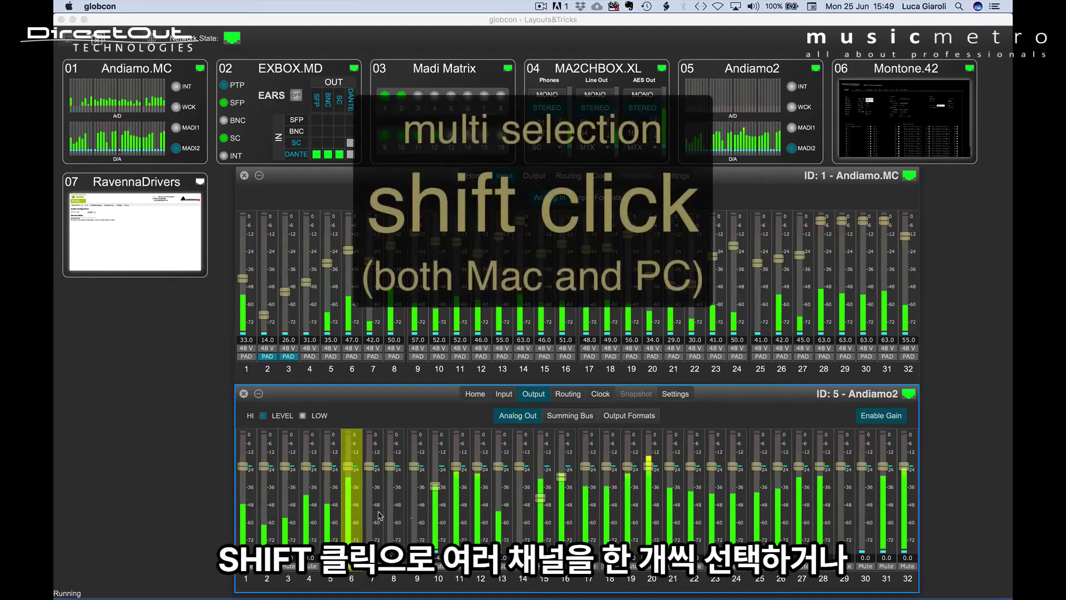
Step: Add Andiamo2 output channels 8, 10 and 15 to 22 to the selected channel 6, and lower the grouped faders by about 2 dB
{"action": "left_click", "coordinate": [391, 515], "text": "shift"}
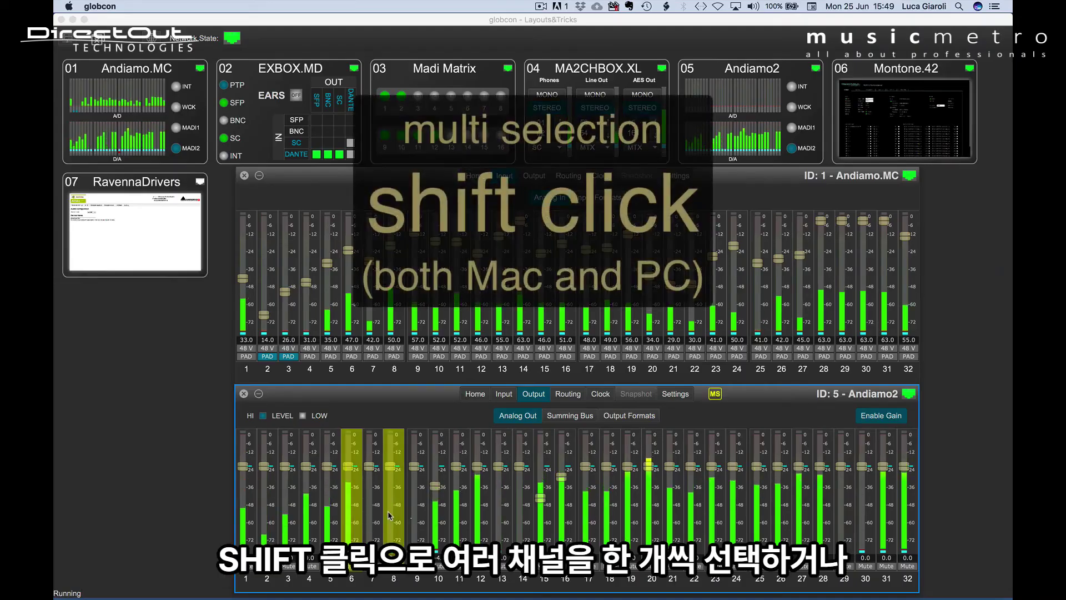
{"action": "left_click", "coordinate": [439, 511], "text": "shift"}
{"action": "left_click", "coordinate": [542, 519], "text": "shift"}
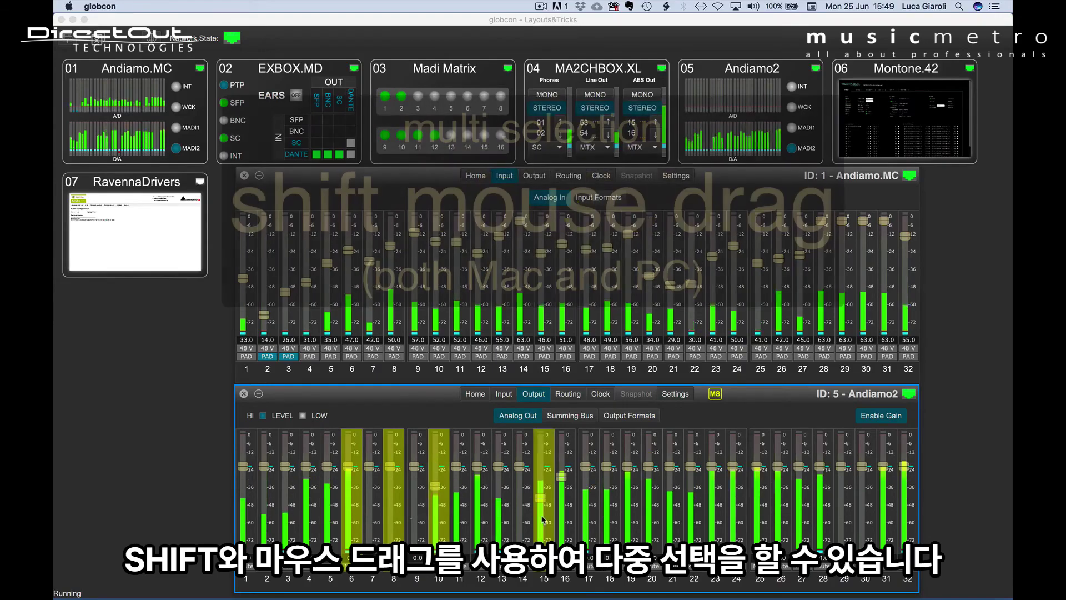
{"action": "left_click_drag", "start_coordinate": [543, 519], "coordinate": [702, 519]}
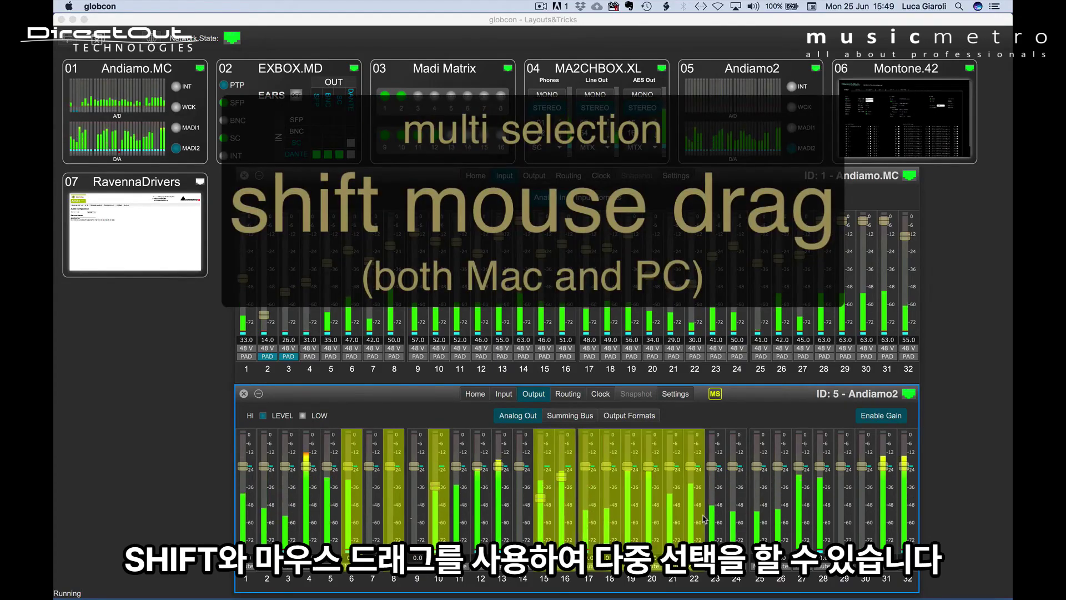
{"action": "left_click_drag", "start_coordinate": [630, 471], "coordinate": [631, 485]}
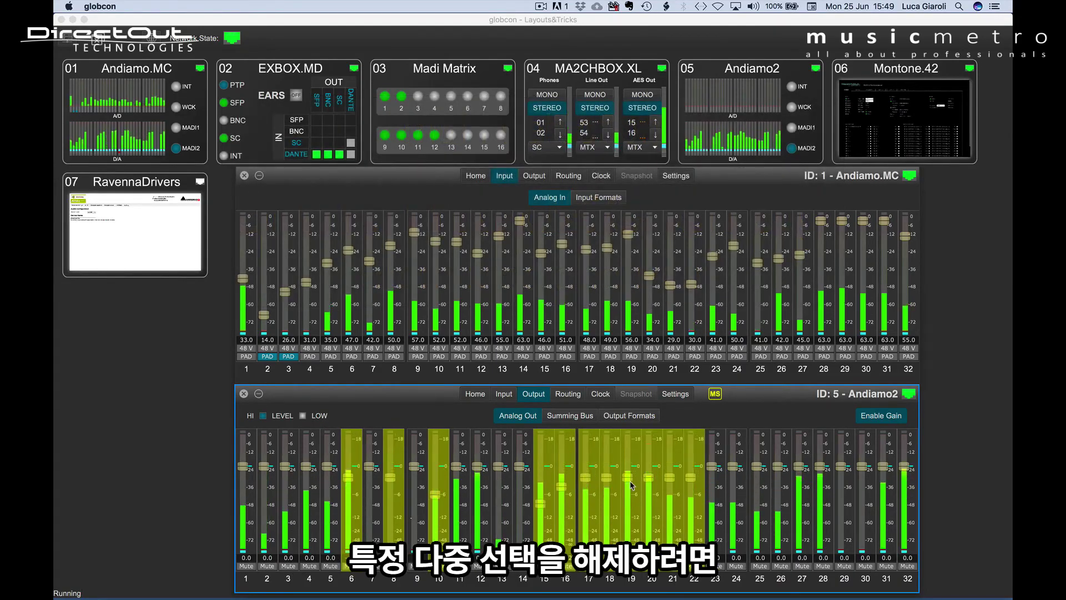
Step: Release the Andiamo2 multi-selection by selecting only output 25, and multi-select Andiamo.MC inputs 9 to 11 and clear them with the MS control
{"action": "left_click", "coordinate": [761, 496]}
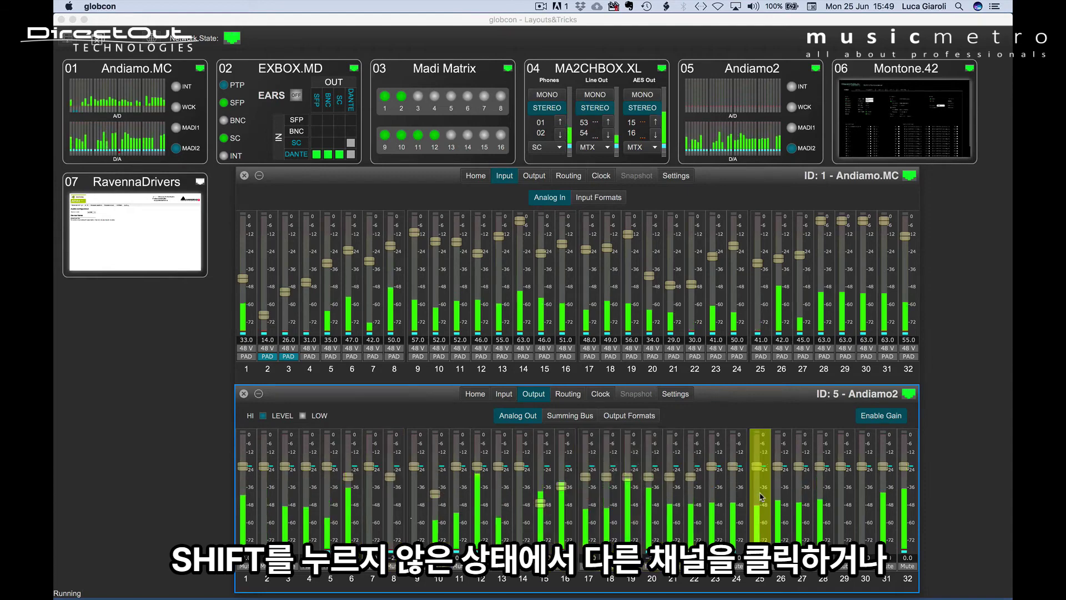
{"action": "mouse_move", "coordinate": [418, 222]}
{"action": "left_mouse_down"}
{"action": "mouse_move", "coordinate": [459, 221]}
{"action": "mouse_move", "coordinate": [446, 214]}
{"action": "left_mouse_up"}
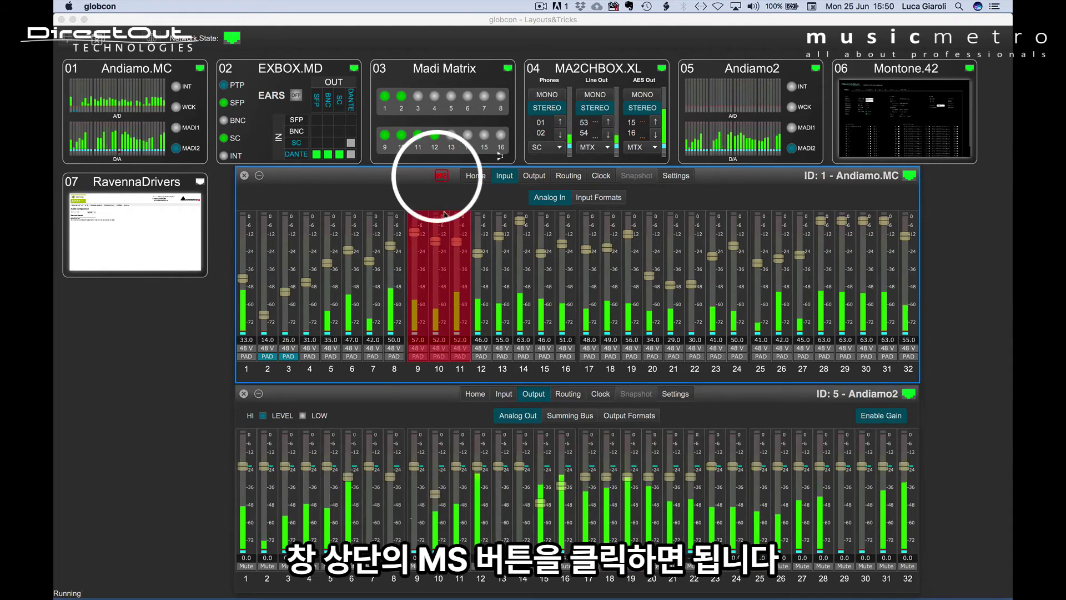
{"action": "left_click", "coordinate": [440, 177]}
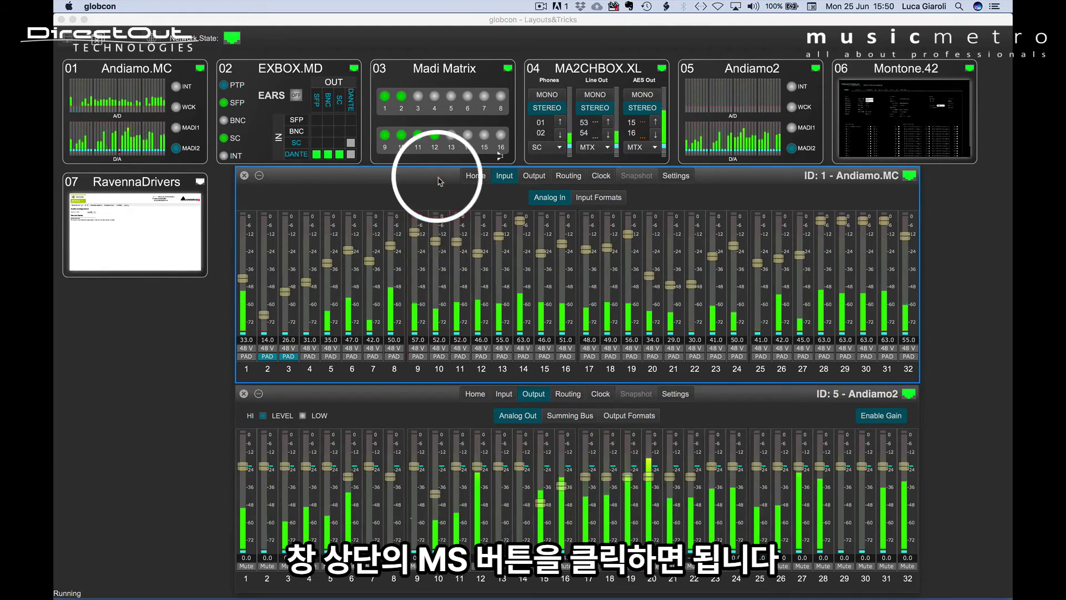
Step: Show the Andiamo.MC outputs and multi-select channels 13 to 24 there, plus output channels 11 to 21 in Andiamo2
{"action": "left_click", "coordinate": [545, 177]}
{"action": "left_click_drag", "start_coordinate": [502, 267], "coordinate": [730, 300]}
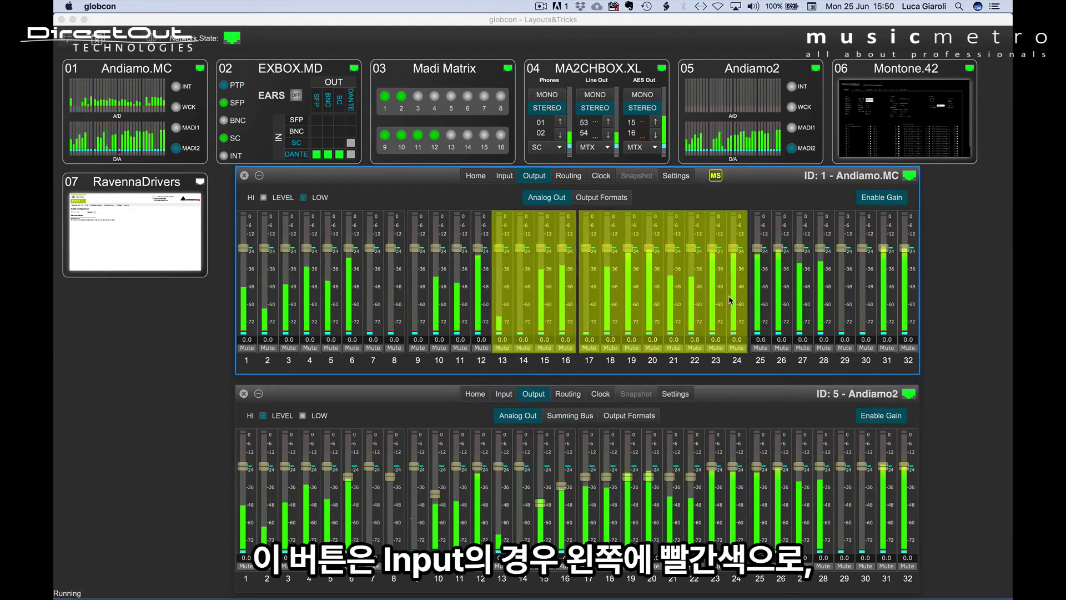
{"action": "left_click_drag", "start_coordinate": [459, 444], "coordinate": [698, 442]}
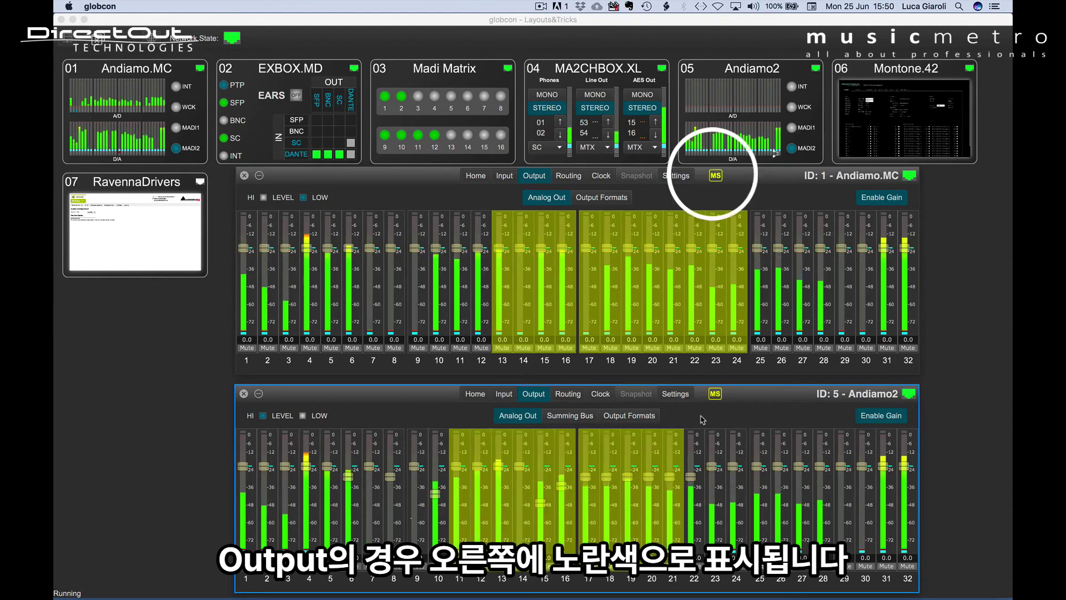
Step: Replace the Andiamo.MC multi-selection with outputs 9 to 24, and clear the multi-selections of all devices at once
{"action": "left_click", "coordinate": [715, 175]}
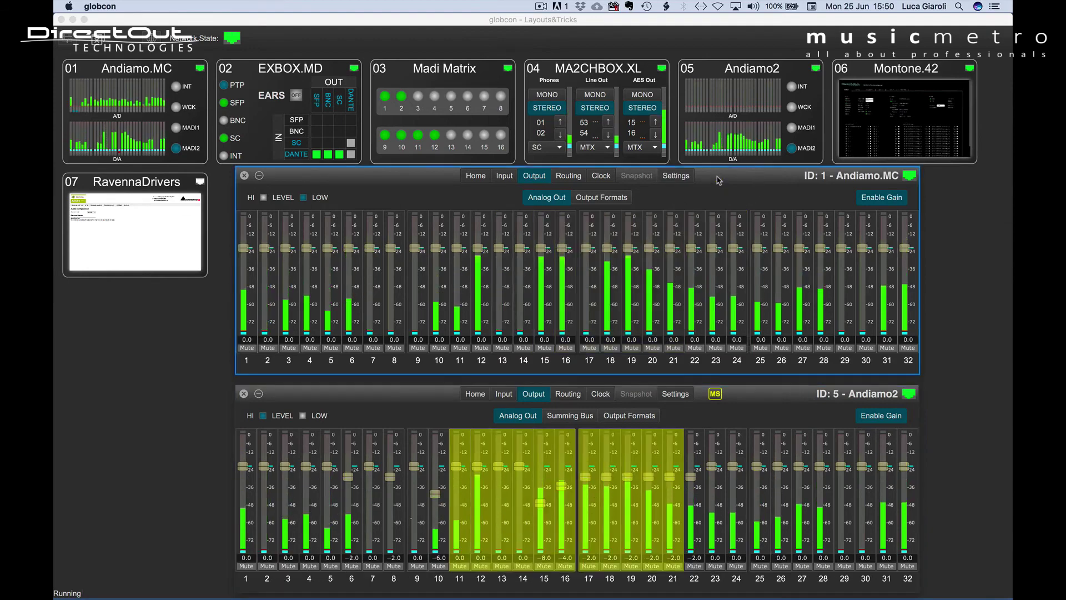
{"action": "left_click_drag", "start_coordinate": [418, 277], "coordinate": [735, 314]}
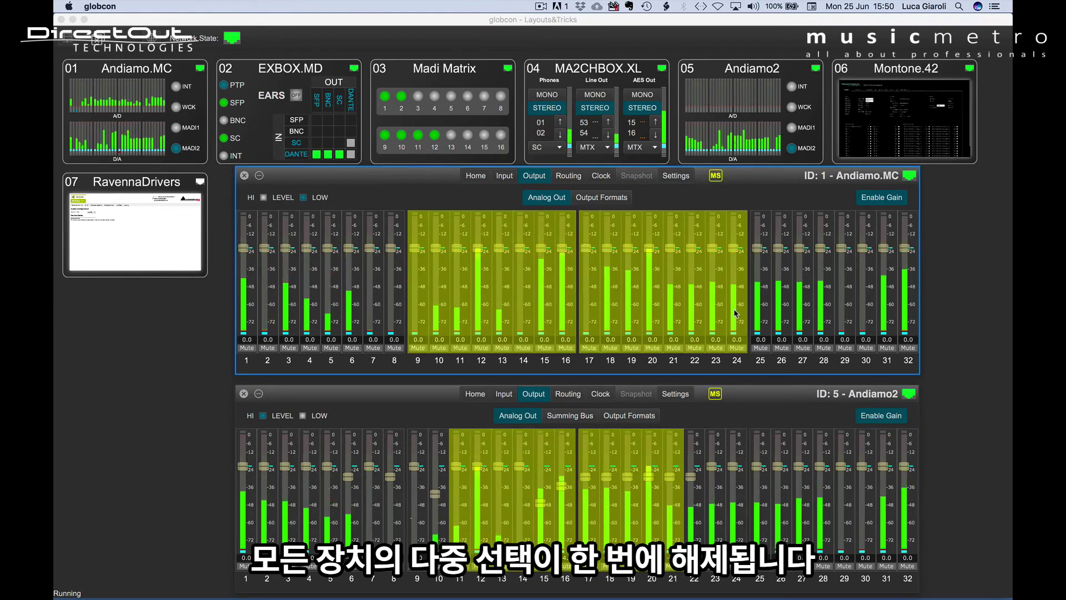
{"action": "key", "text": "Escape"}
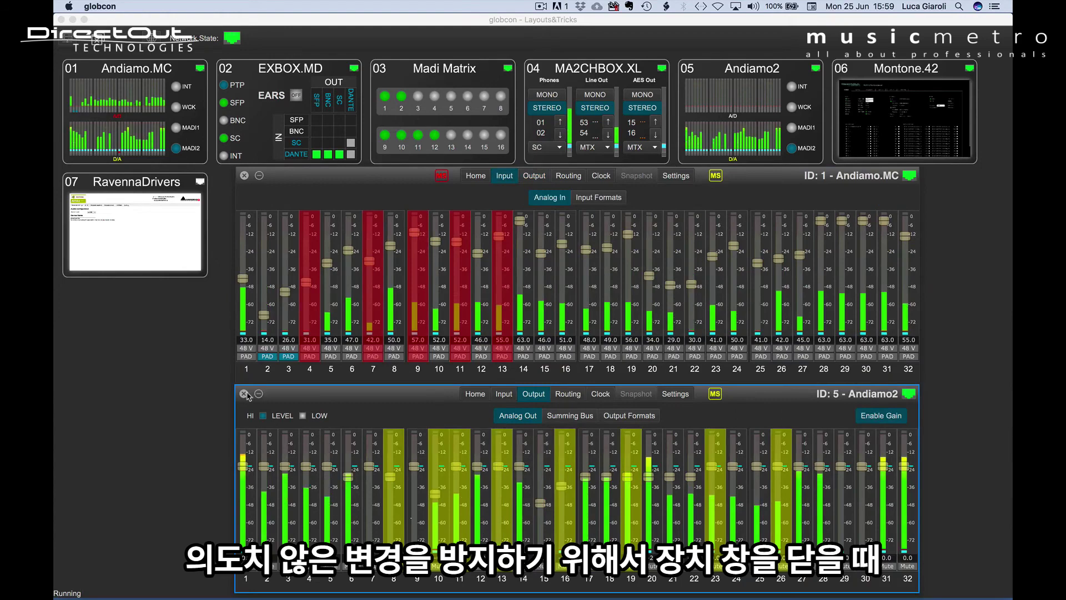
Step: Close the Andiamo2 window and bring the Global View in front of the Andiamo.MC window
{"action": "left_click", "coordinate": [244, 394]}
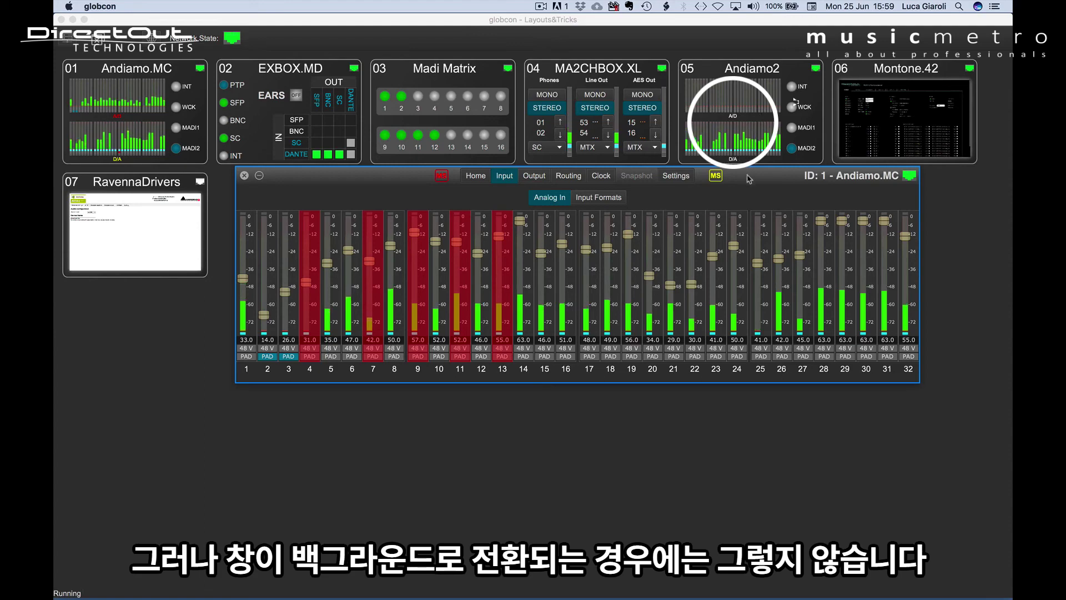
{"action": "left_click", "coordinate": [659, 446]}
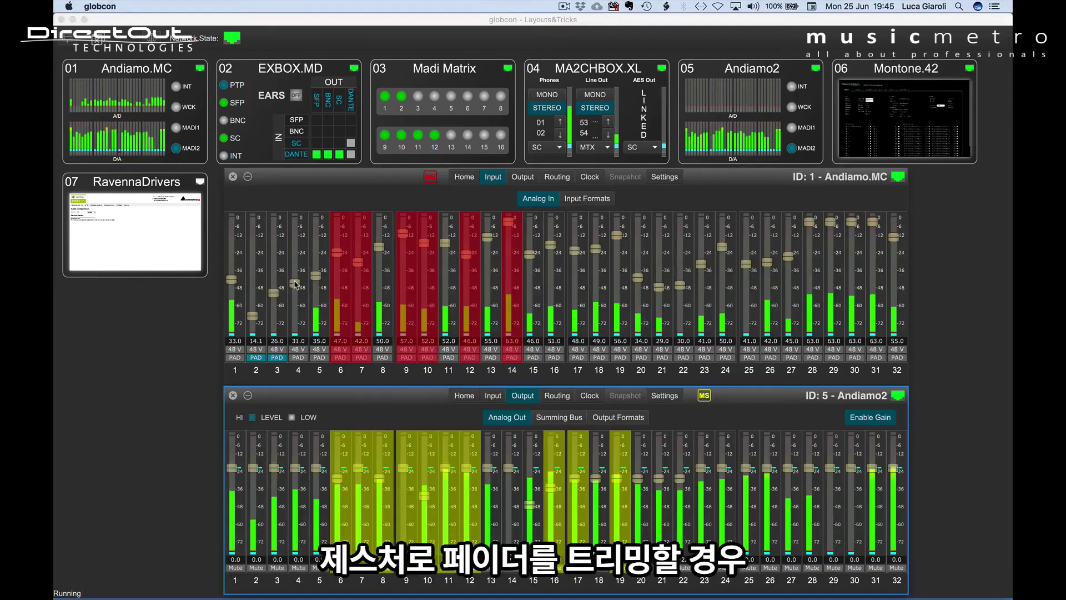
Step: Trim Andiamo.MC inputs 4, 5, 8 and 20 to 32, 38, 46 and 29, and lower the multi-selected inputs together by 8
{"action": "mouse_move", "coordinate": [296, 284]}
{"action": "left_mouse_down"}
{"action": "mouse_move", "coordinate": [316, 284]}
{"action": "mouse_move", "coordinate": [320, 272]}
{"action": "mouse_move", "coordinate": [387, 271]}
{"action": "mouse_move", "coordinate": [382, 255]}
{"action": "mouse_move", "coordinate": [634, 276]}
{"action": "left_mouse_up"}
{"action": "scroll", "coordinate": [635, 276], "scroll_direction": "up", "scroll_amount": 5}
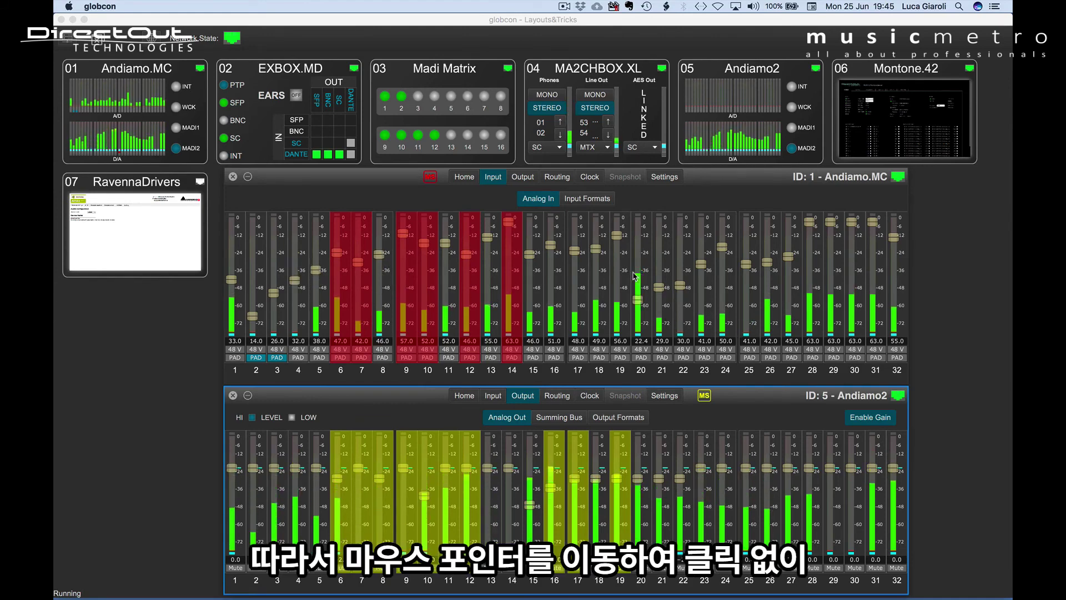
{"action": "scroll", "coordinate": [514, 264], "scroll_direction": "down", "scroll_amount": 10}
{"action": "scroll", "coordinate": [514, 263], "scroll_direction": "up", "scroll_amount": 5}
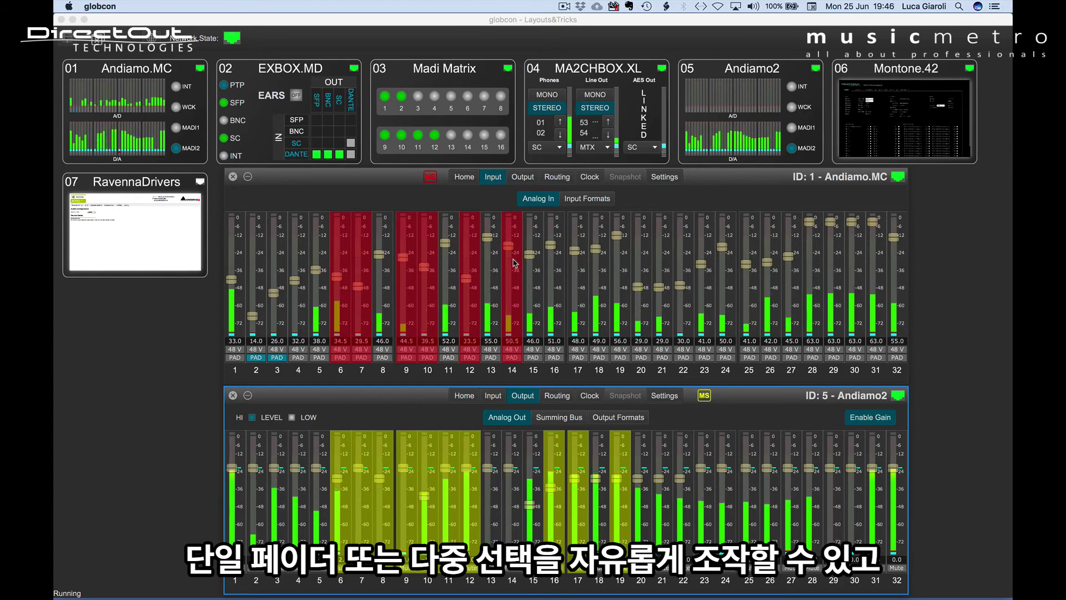
{"action": "scroll", "coordinate": [439, 501], "scroll_direction": "up", "scroll_amount": 5}
Step: Trim the multi-selected Andiamo2 output faders down and back up together while keeping the multi-selection
{"action": "scroll", "coordinate": [439, 500], "scroll_direction": "up", "scroll_amount": 5}
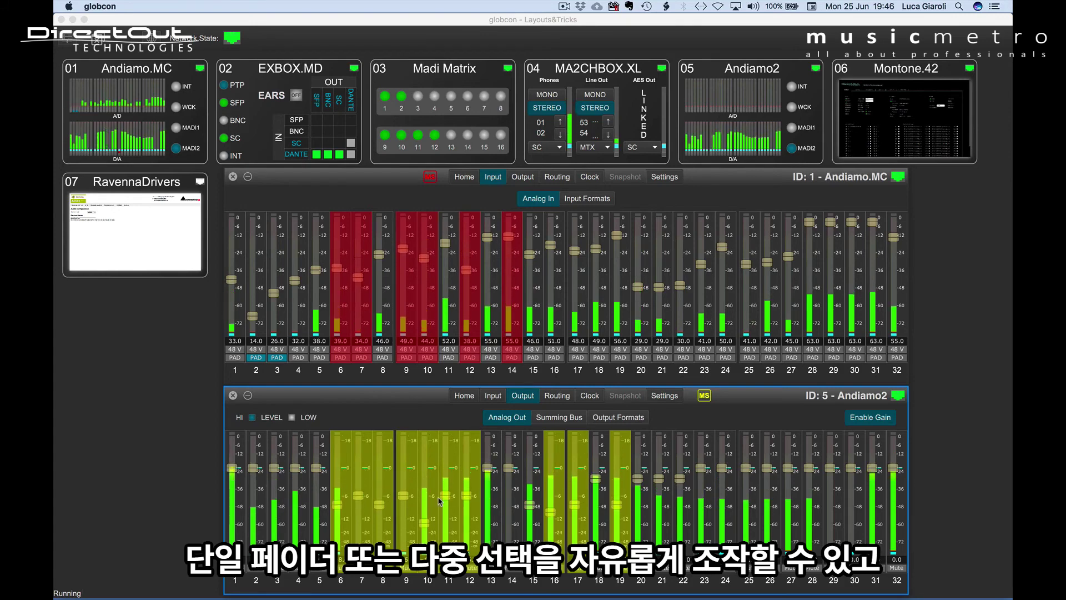
{"action": "scroll", "coordinate": [532, 491], "scroll_direction": "down", "scroll_amount": 5}
{"action": "scroll", "coordinate": [531, 491], "scroll_direction": "up", "scroll_amount": 3}
{"action": "scroll", "coordinate": [581, 493], "scroll_direction": "up", "scroll_amount": 3}
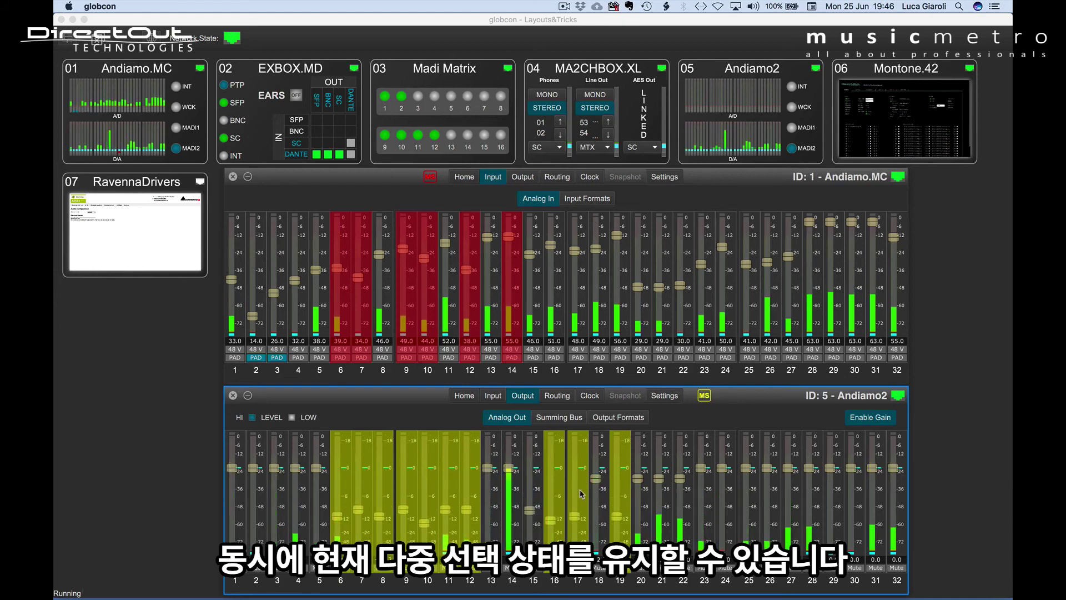
Step: Release both multi-selections by selecting only output 22 in Andiamo2 and only input 17 in Andiamo.MC
{"action": "left_click", "coordinate": [688, 498]}
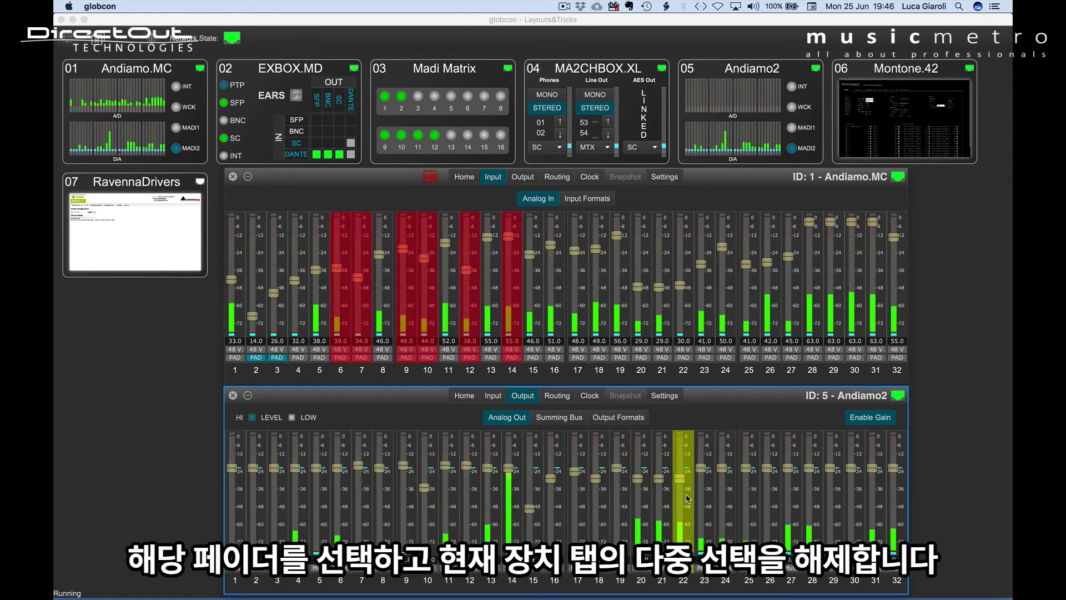
{"action": "left_click", "coordinate": [581, 289]}
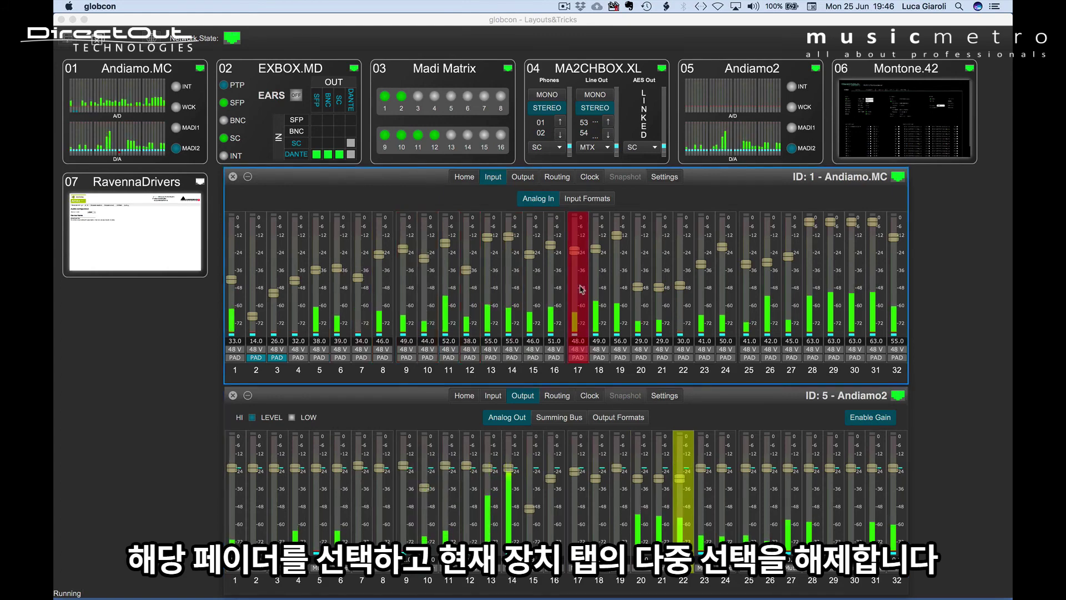
Step: Reset Andiamo2 output 16 to its default level, and add outputs 7 to 13 to the selection and reset the whole group
{"action": "left_click", "coordinate": [557, 498], "text": "alt"}
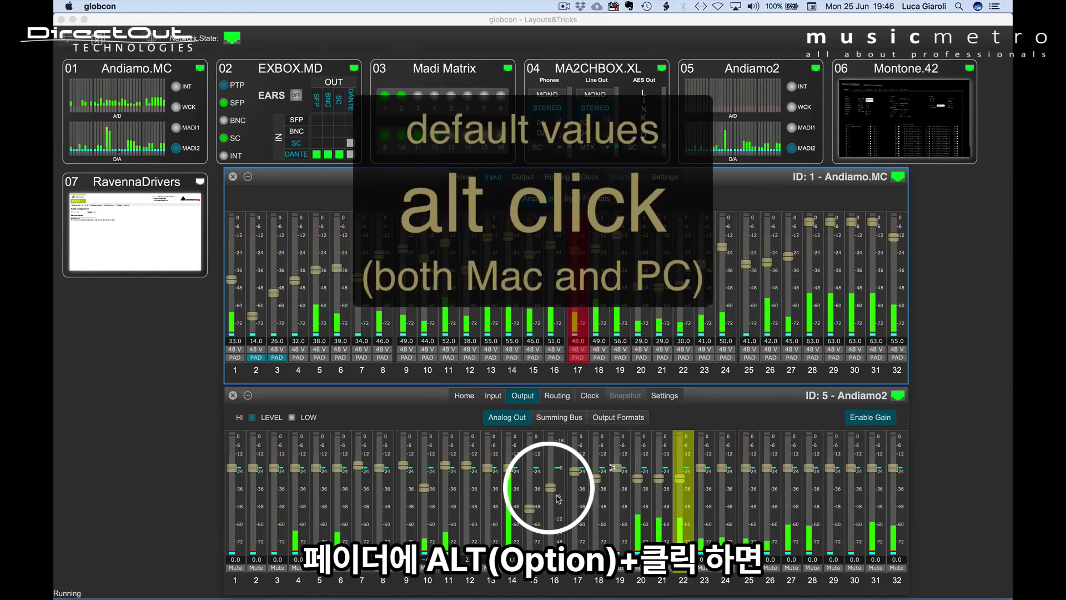
{"action": "left_click", "coordinate": [557, 498], "text": "alt"}
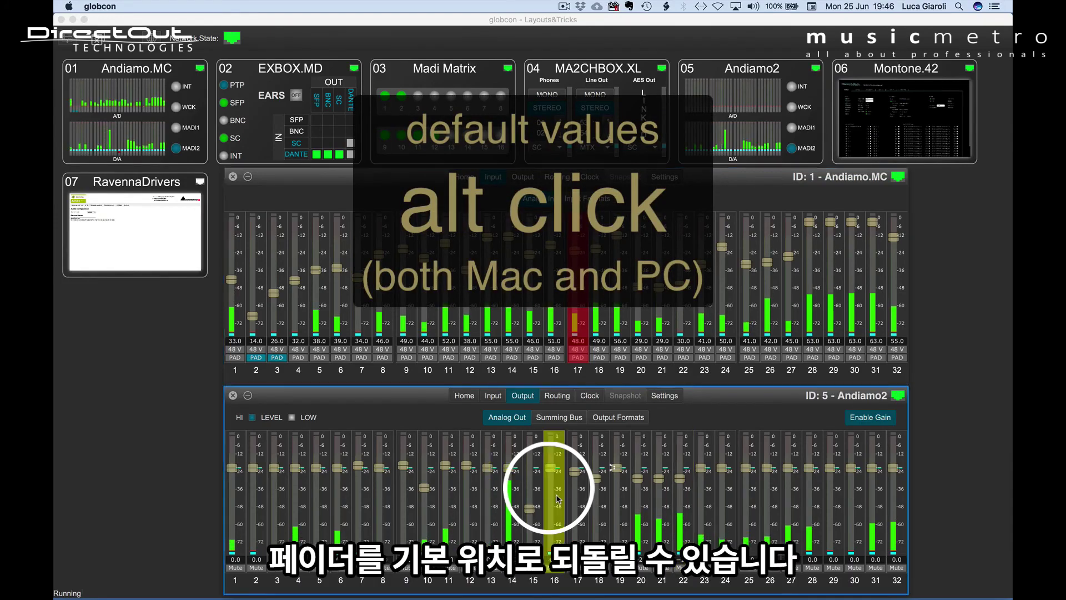
{"action": "left_click", "coordinate": [359, 477], "text": "super"}
{"action": "left_click", "coordinate": [498, 540], "text": "shift"}
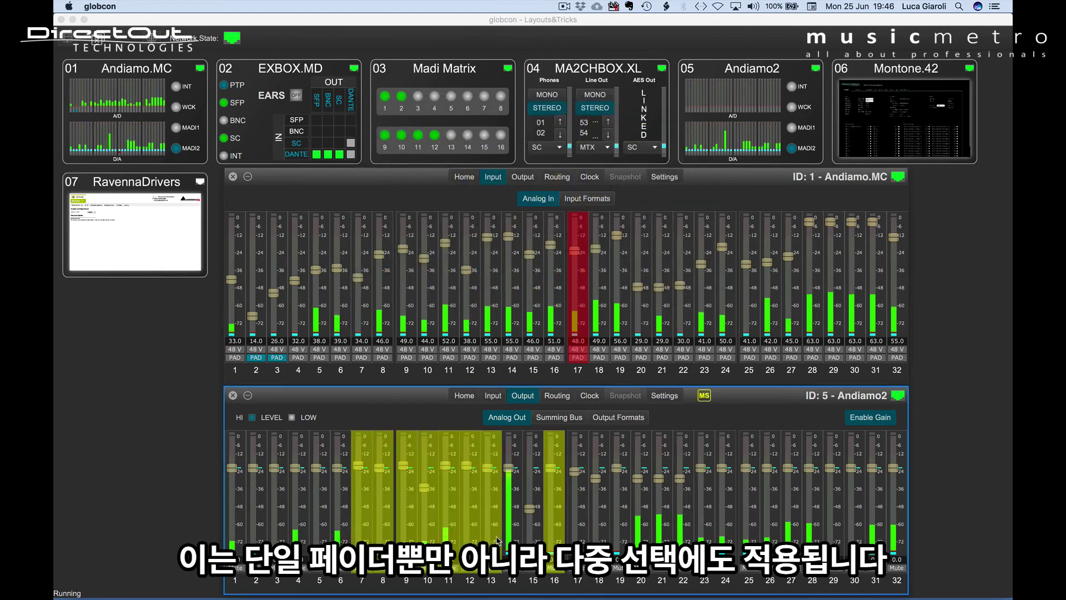
{"action": "left_click", "coordinate": [447, 528], "text": "alt"}
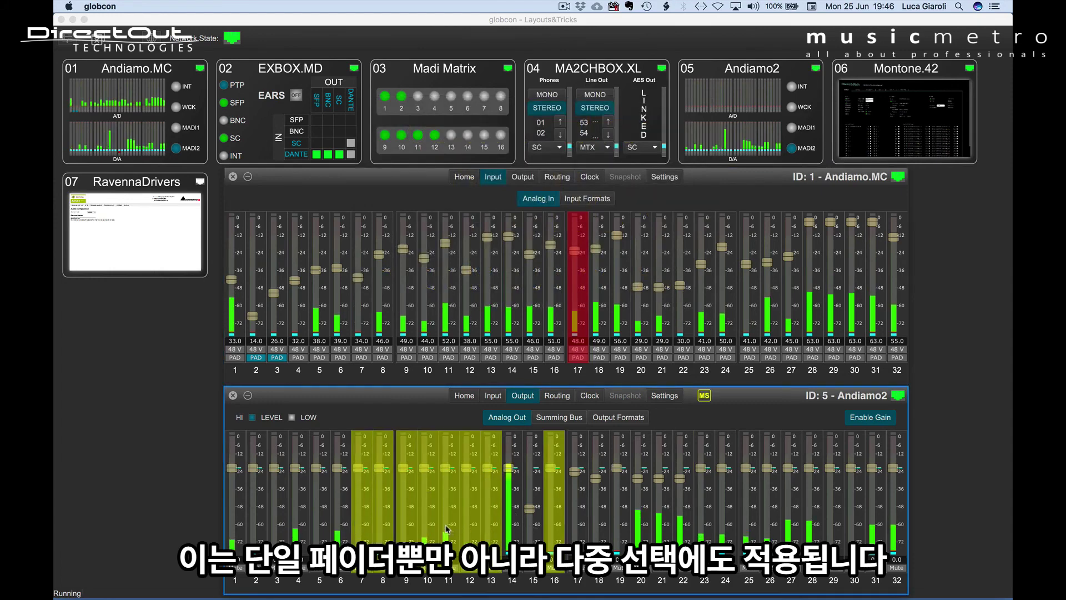
Step: Reset Andiamo2 output 20 and the gains of Andiamo.MC inputs 12, 10 and 9 to their default values
{"action": "left_click", "coordinate": [643, 509]}
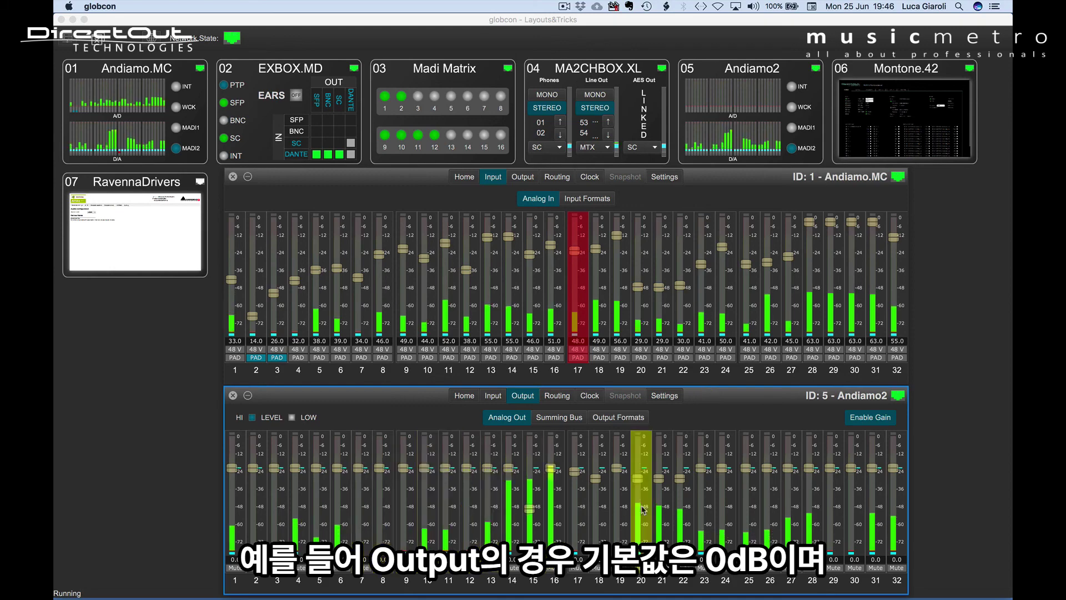
{"action": "double_click", "coordinate": [469, 288]}
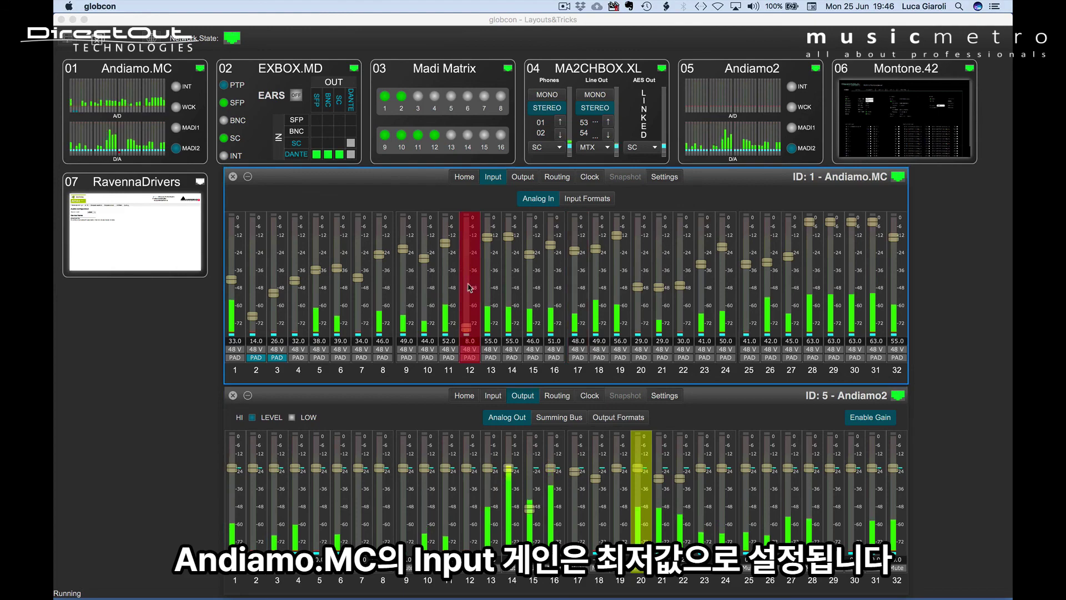
{"action": "double_click", "coordinate": [430, 290]}
{"action": "double_click", "coordinate": [408, 292]}
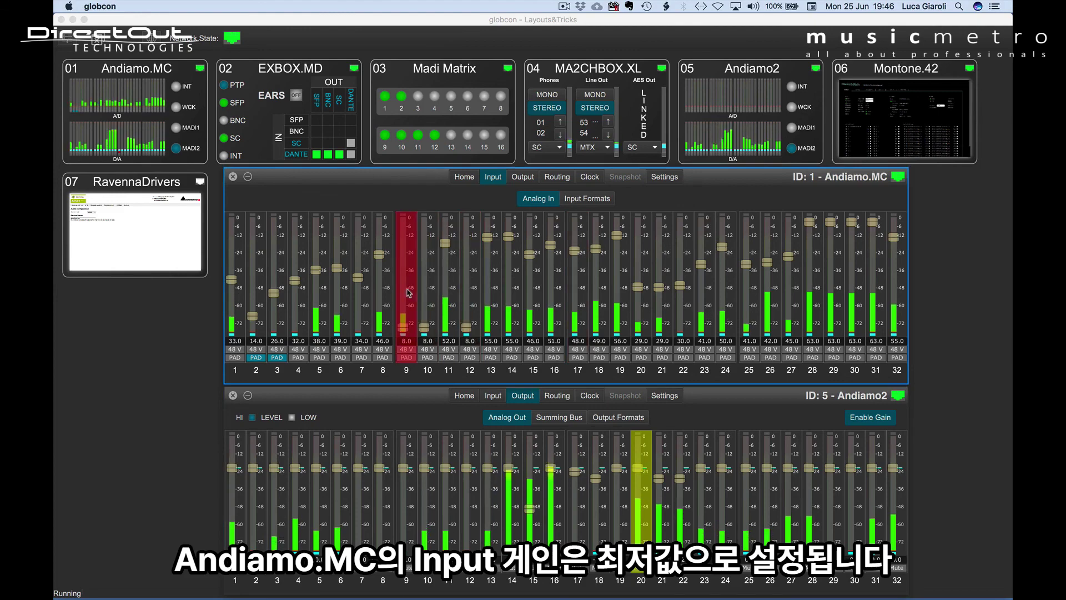